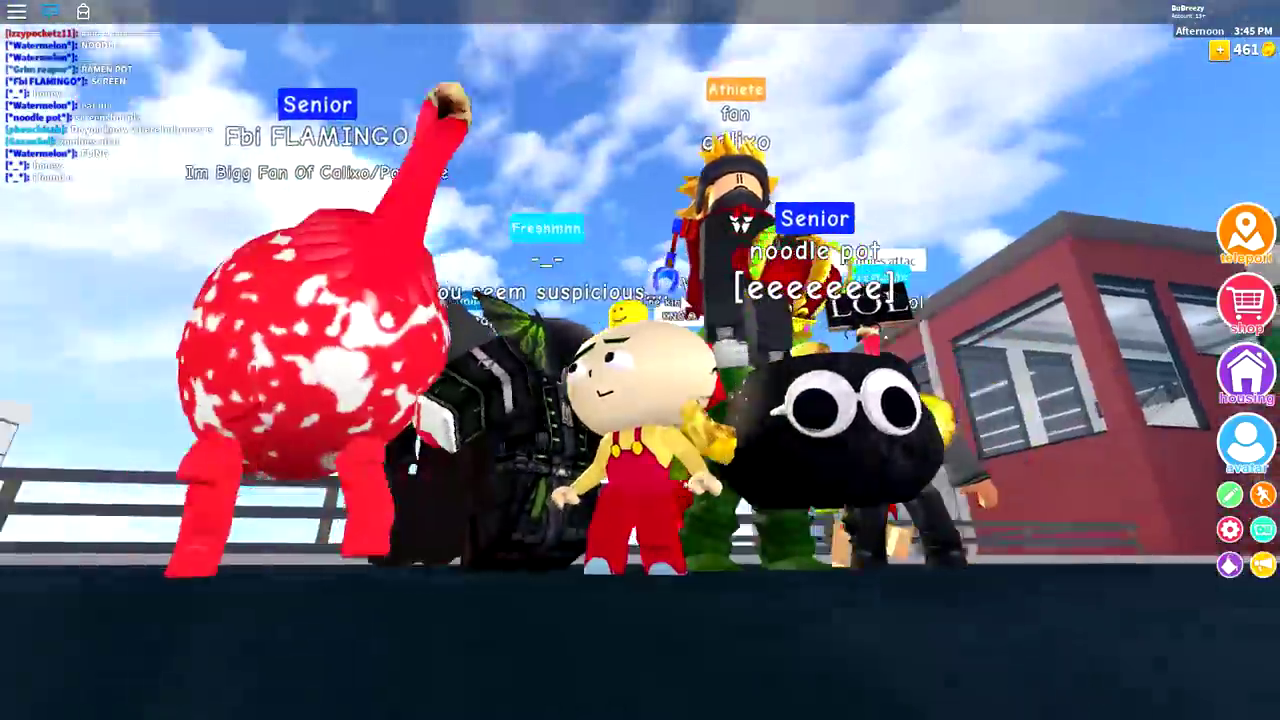
Walk the avatar from the school crowd, down the stairs and across the sand toward The Coconut hut.
key("s")
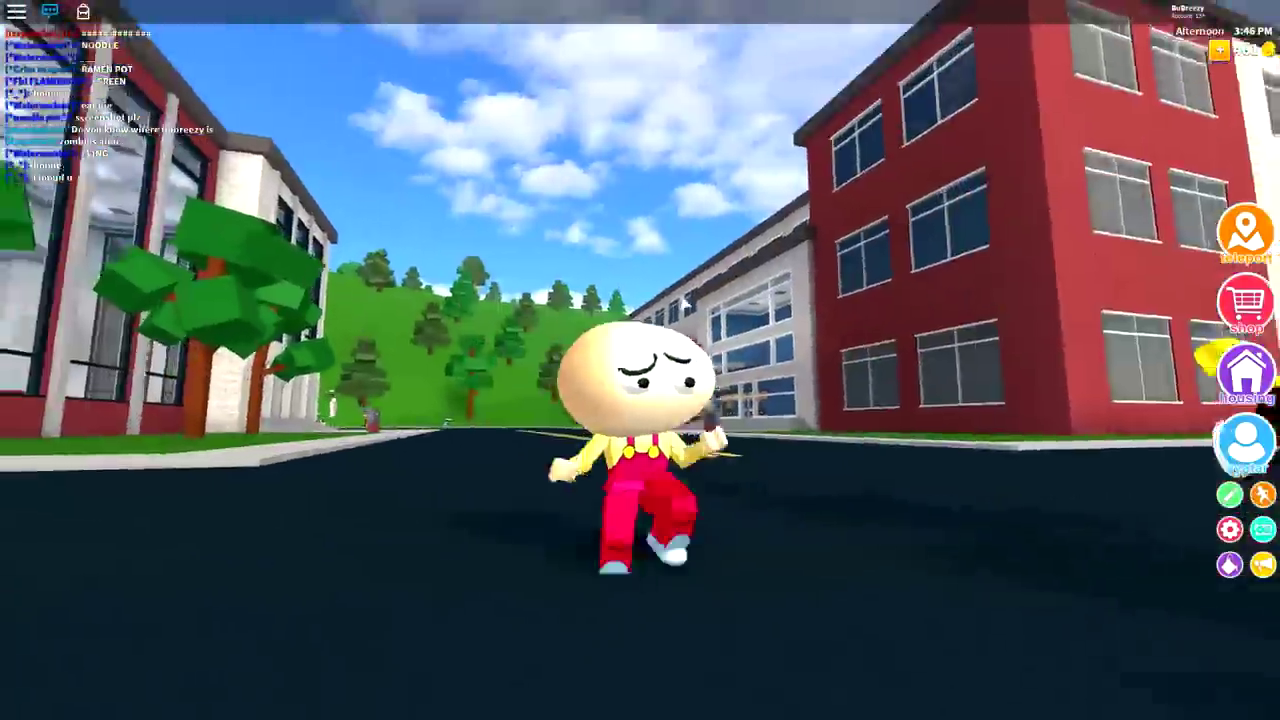
key("s")
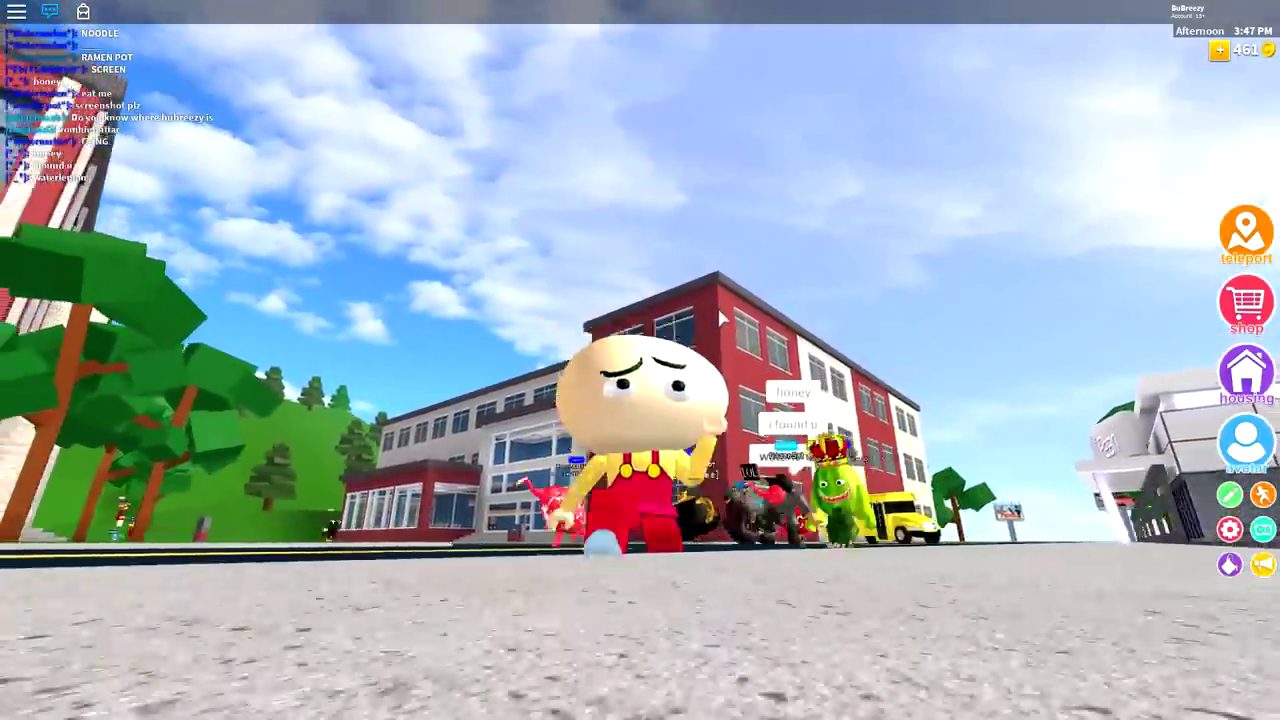
key("s")
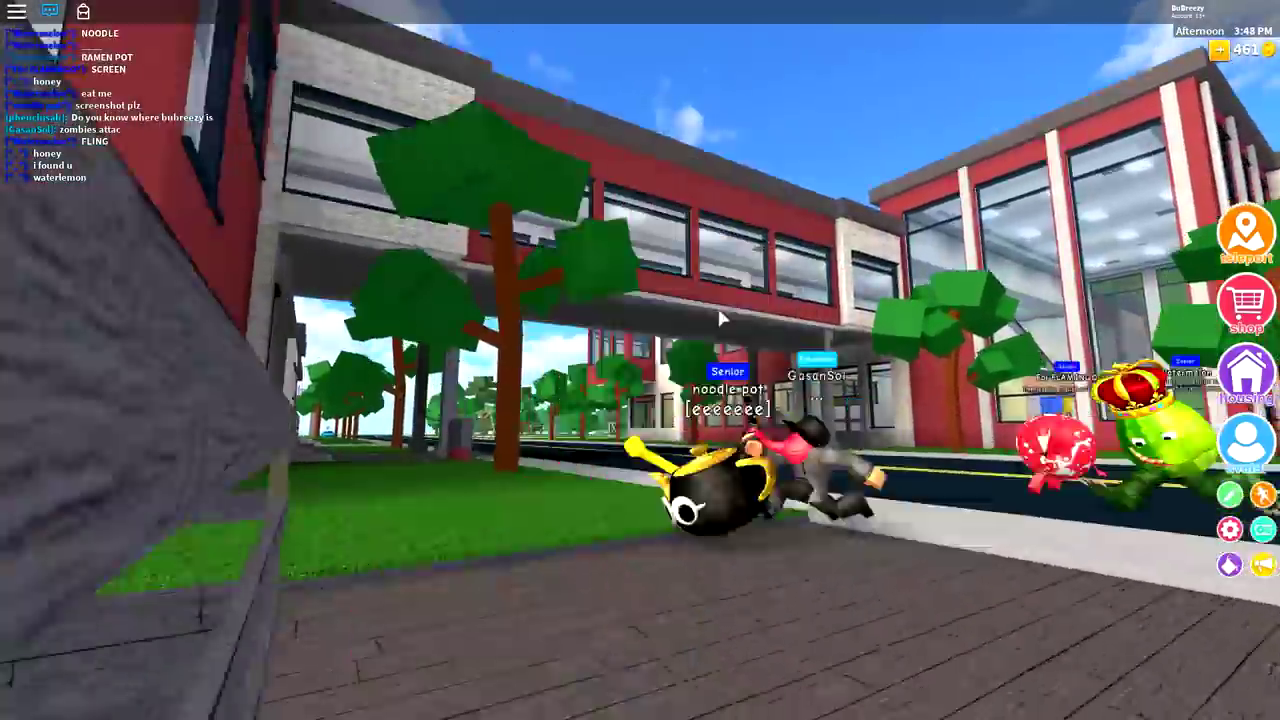
key("s")
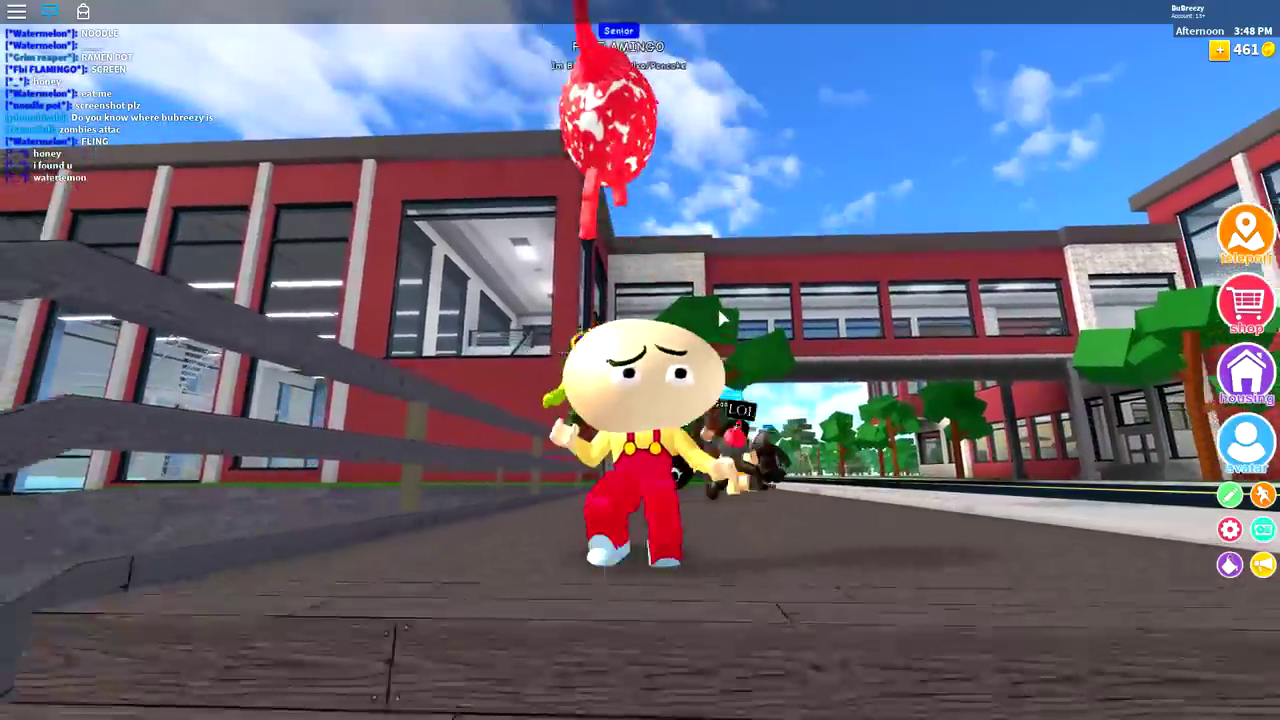
key("s")
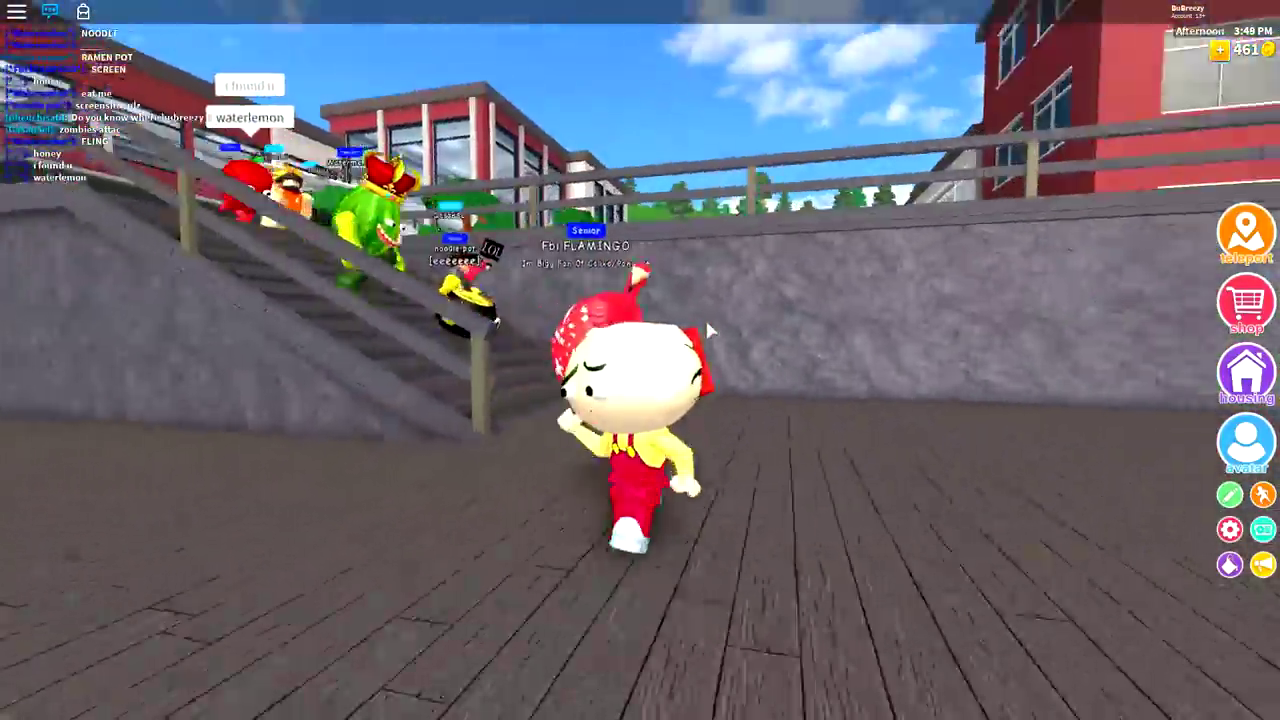
key("s")
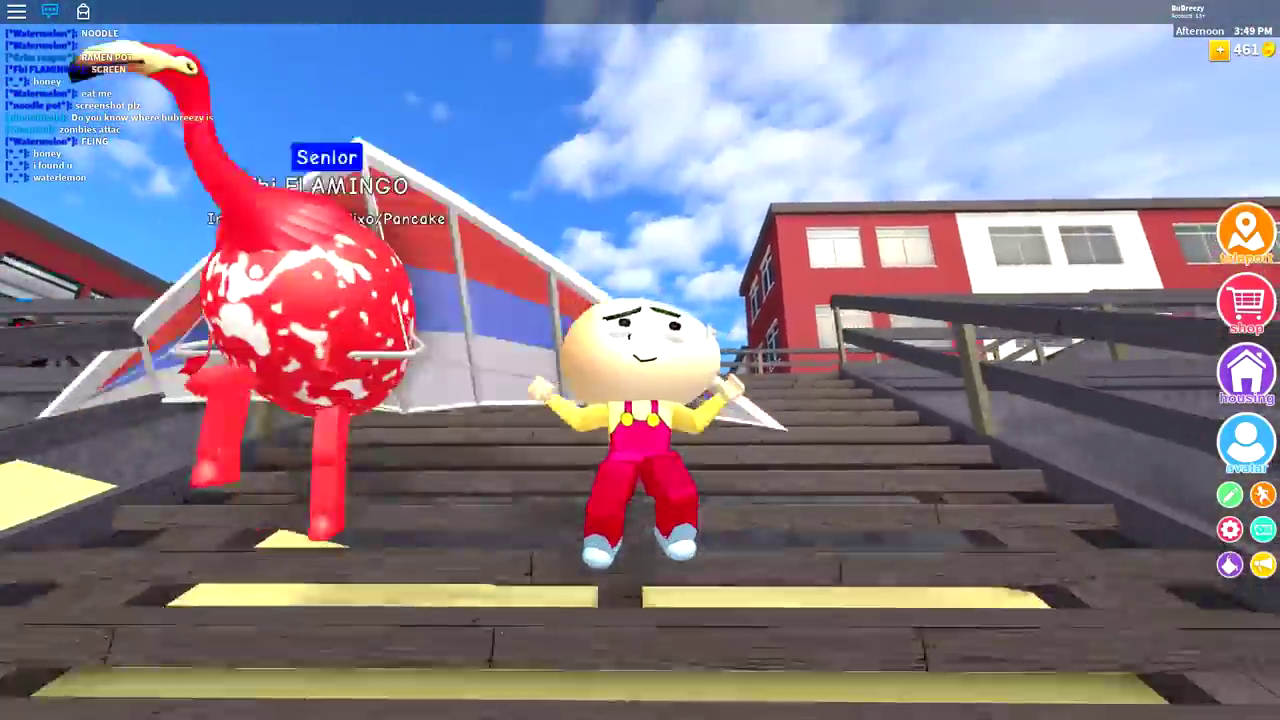
key("s")
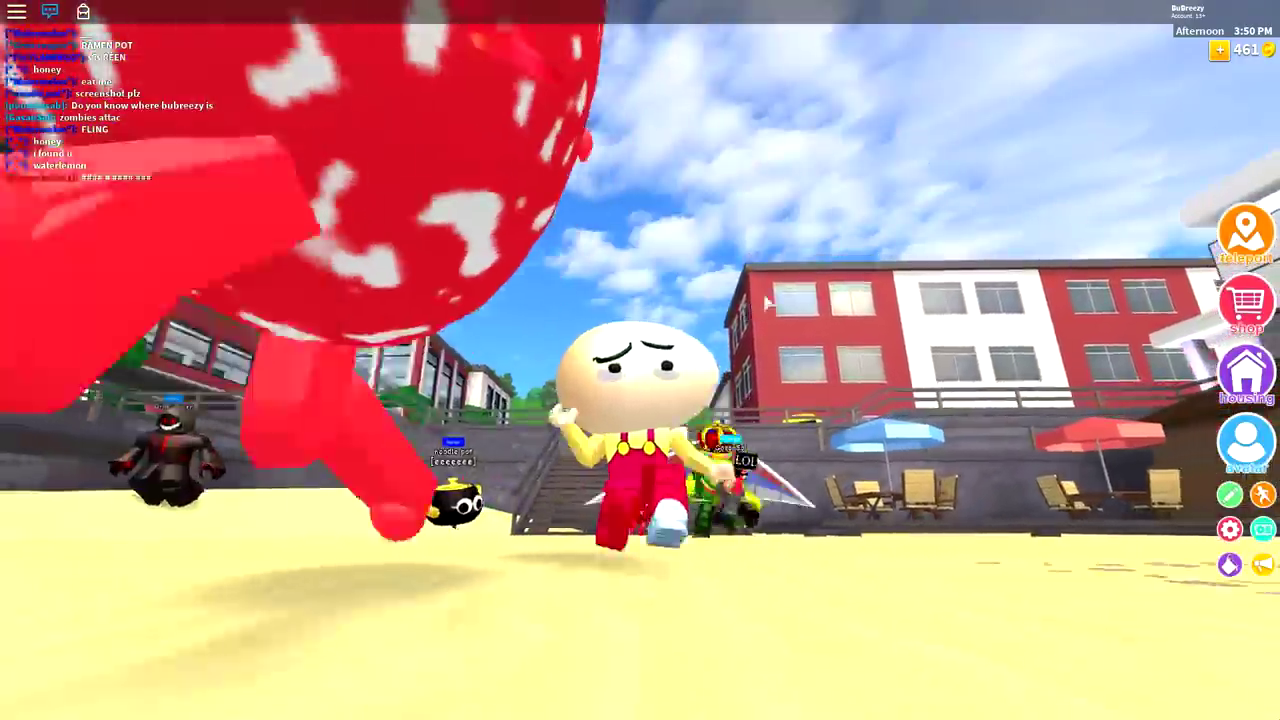
key("s")
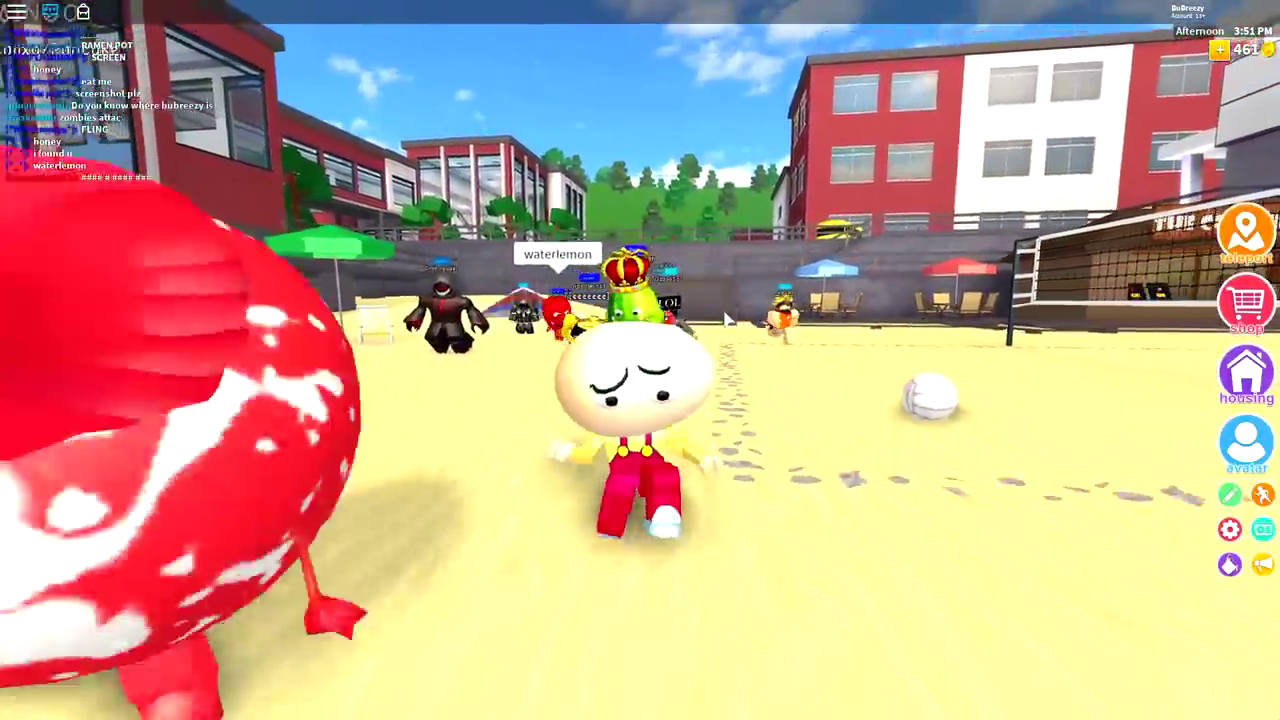
key("d")
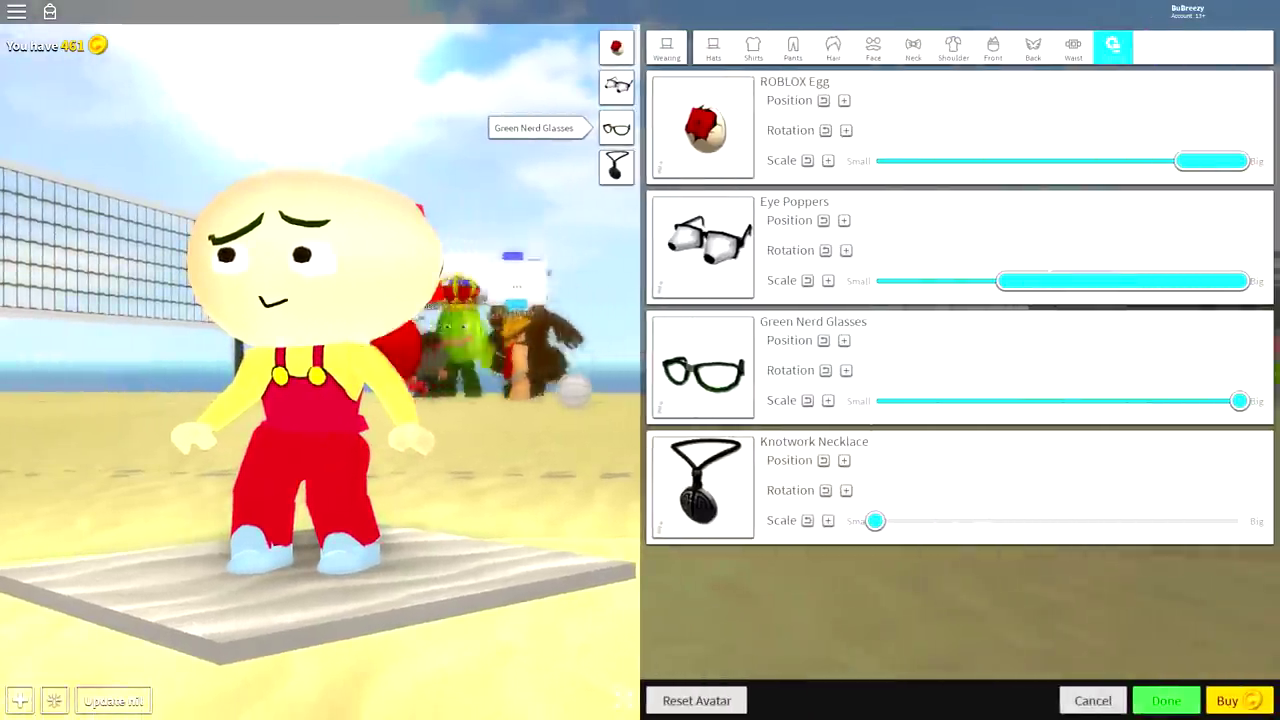
Reset the avatar to the default spiky blond ninja look with cape and red shorts.
left_click(697, 702)
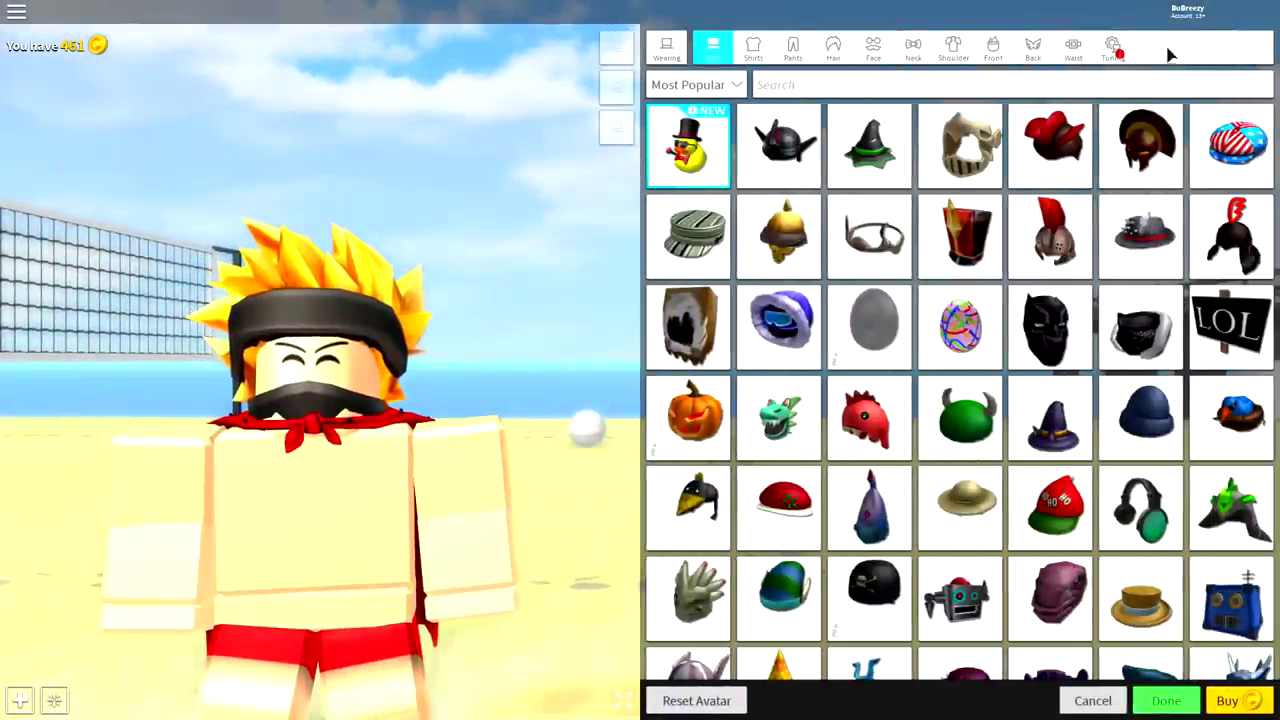
Strip off the cape and blond ninja hair, then switch the editor to body parts.
left_click(1113, 50)
left_click(630, 427)
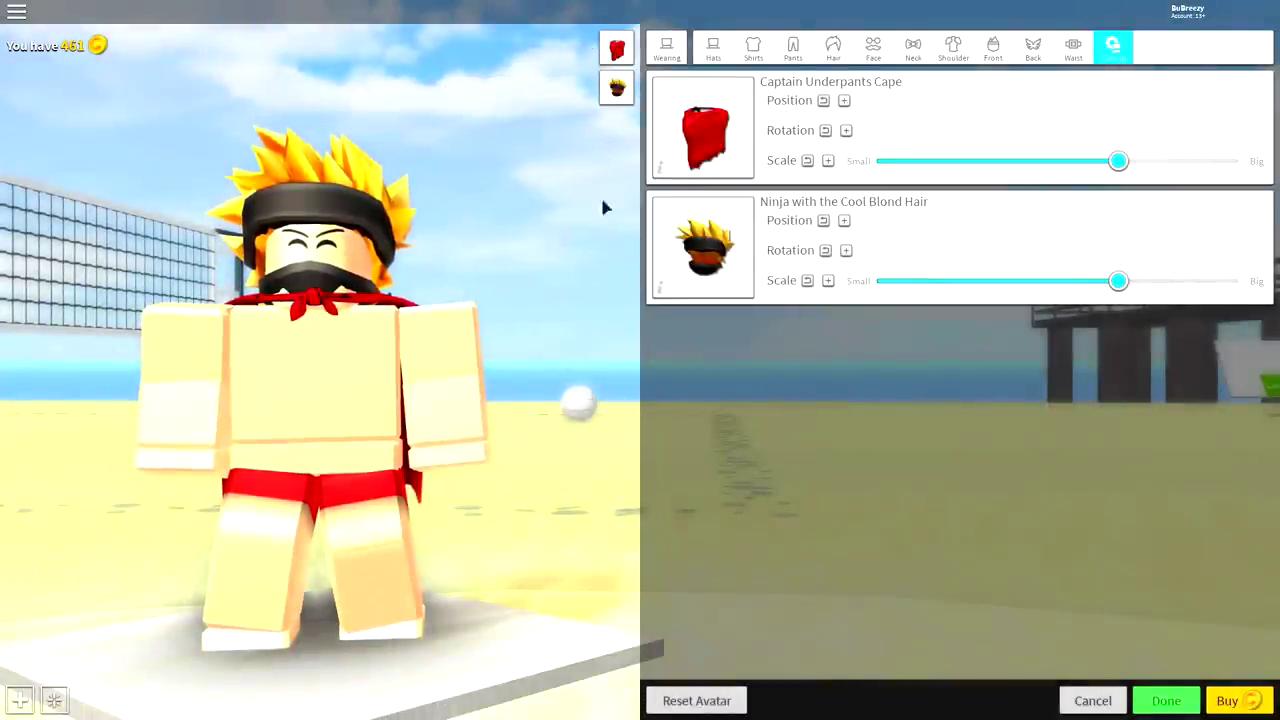
left_click(620, 53)
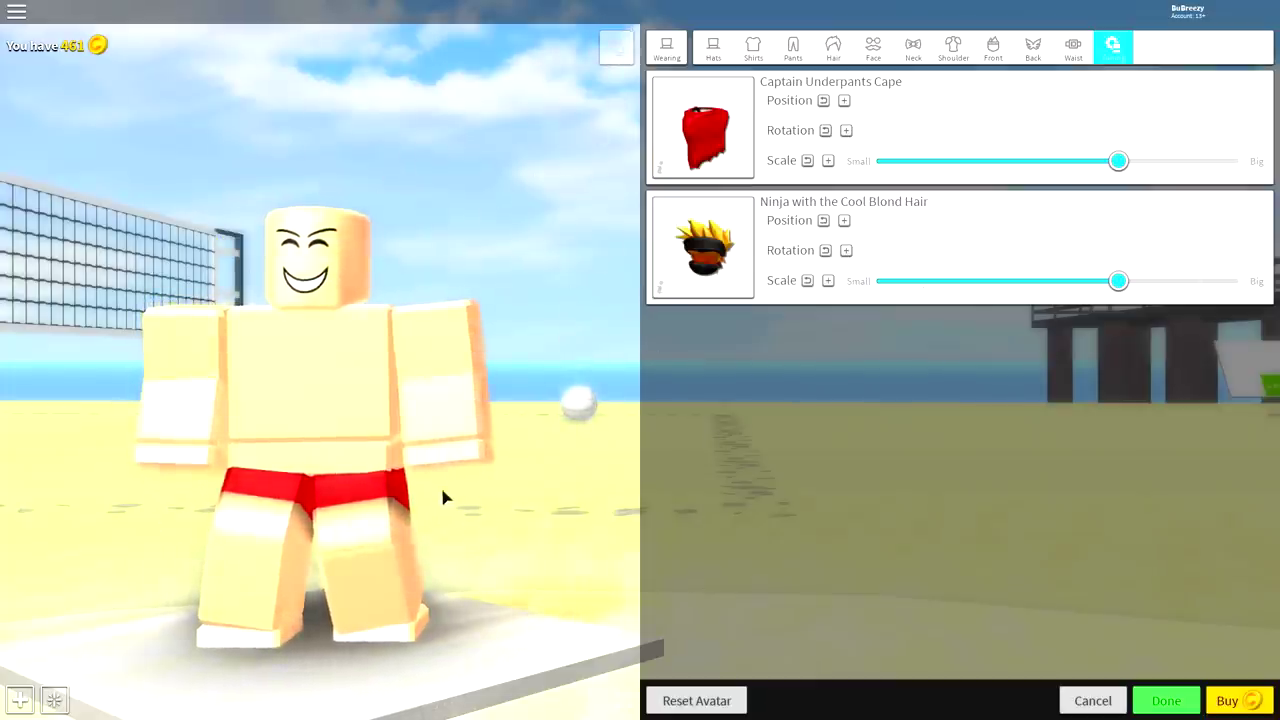
left_click(686, 58)
left_click(707, 46)
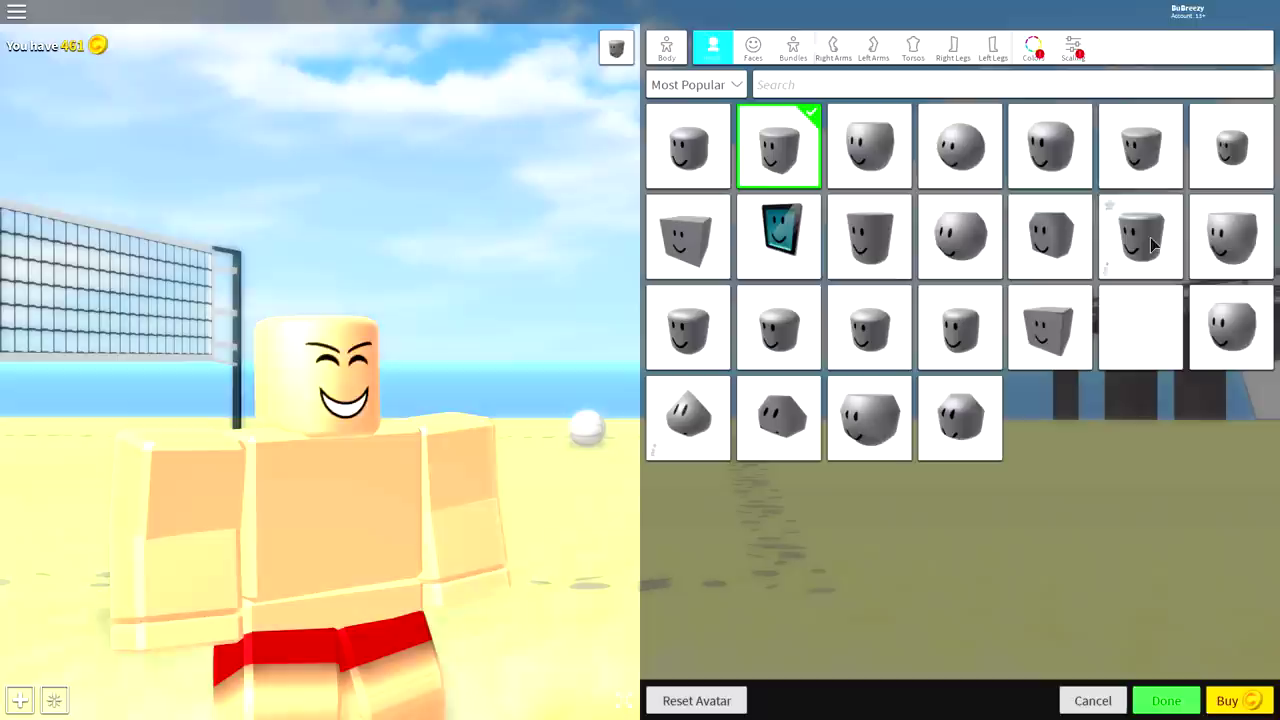
Equip the Headless head found with a 'headl' search.
left_click(1115, 320)
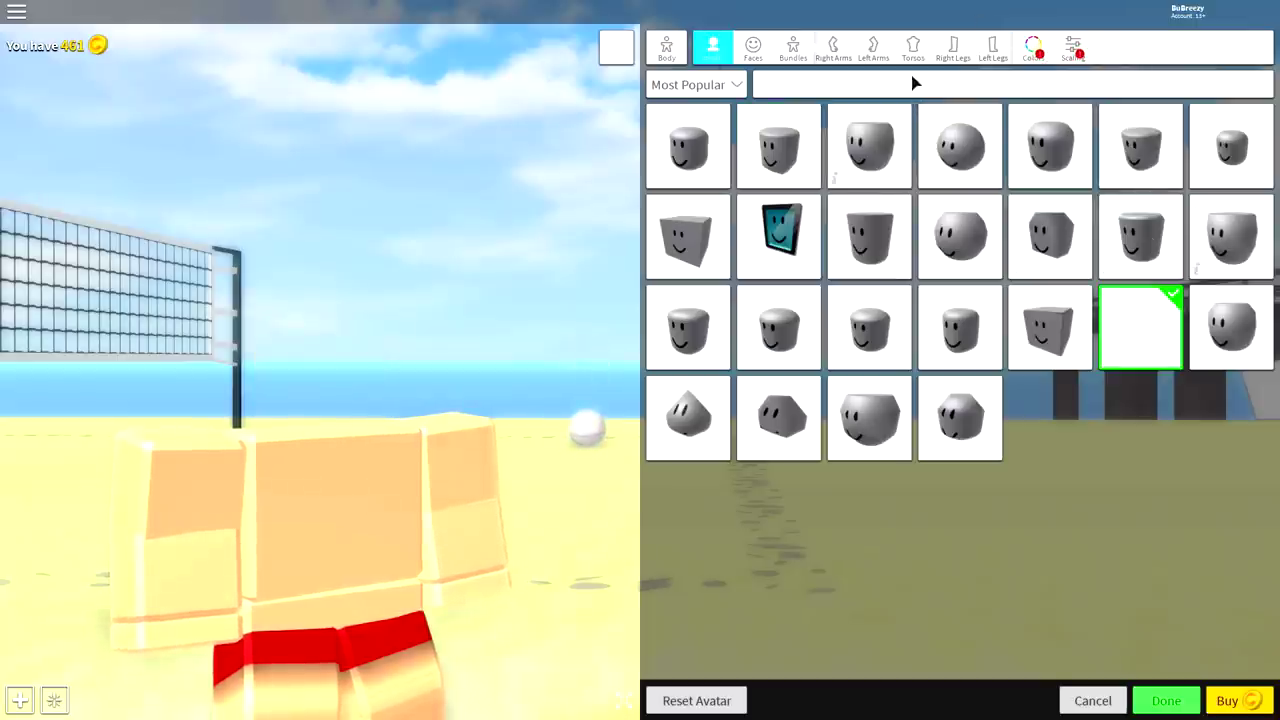
type("headl")
key("Return")
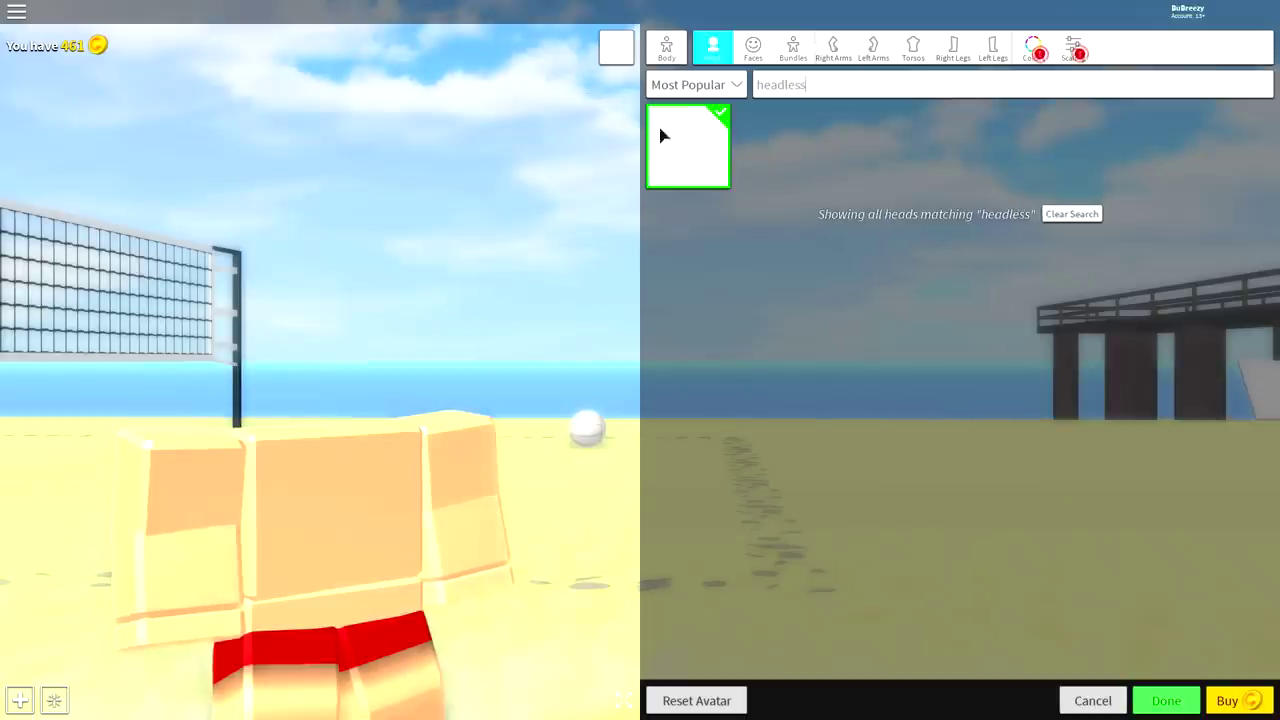
left_click(660, 136)
left_click(691, 171)
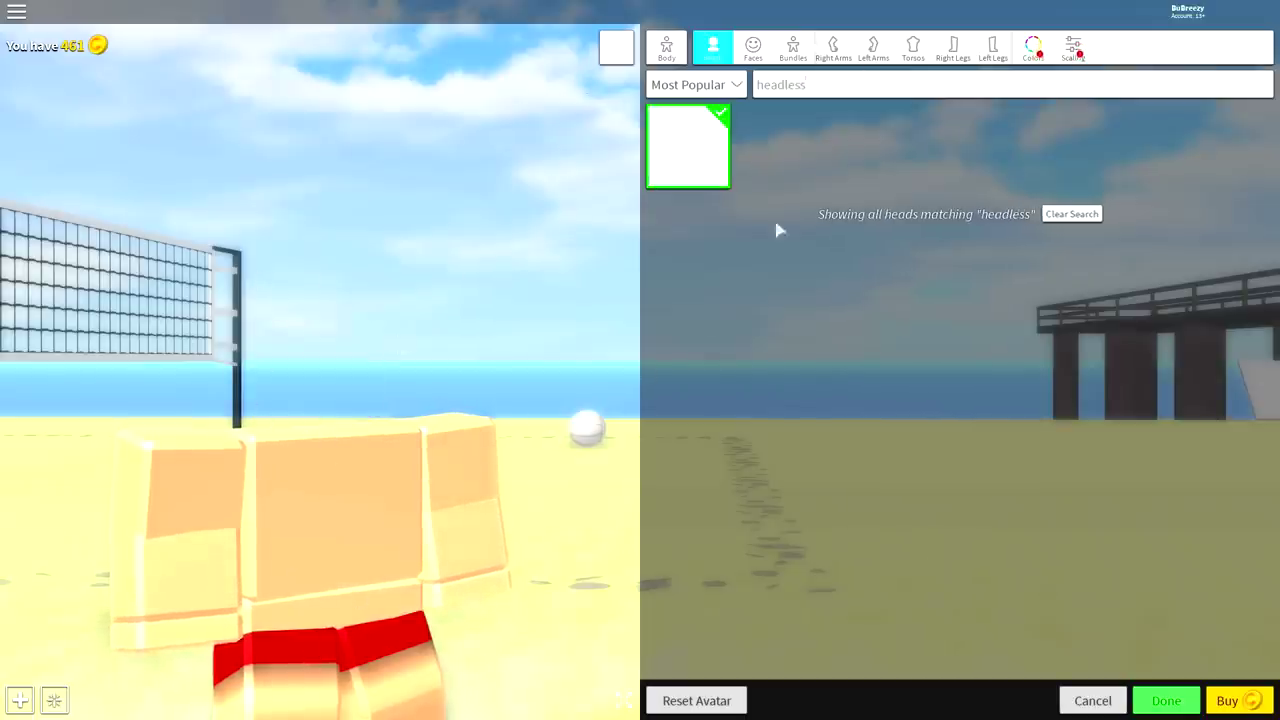
Give the avatar the woman right arm, left leg and torso via a 'woman' search.
left_click(793, 50)
left_click(833, 47)
left_click(818, 86)
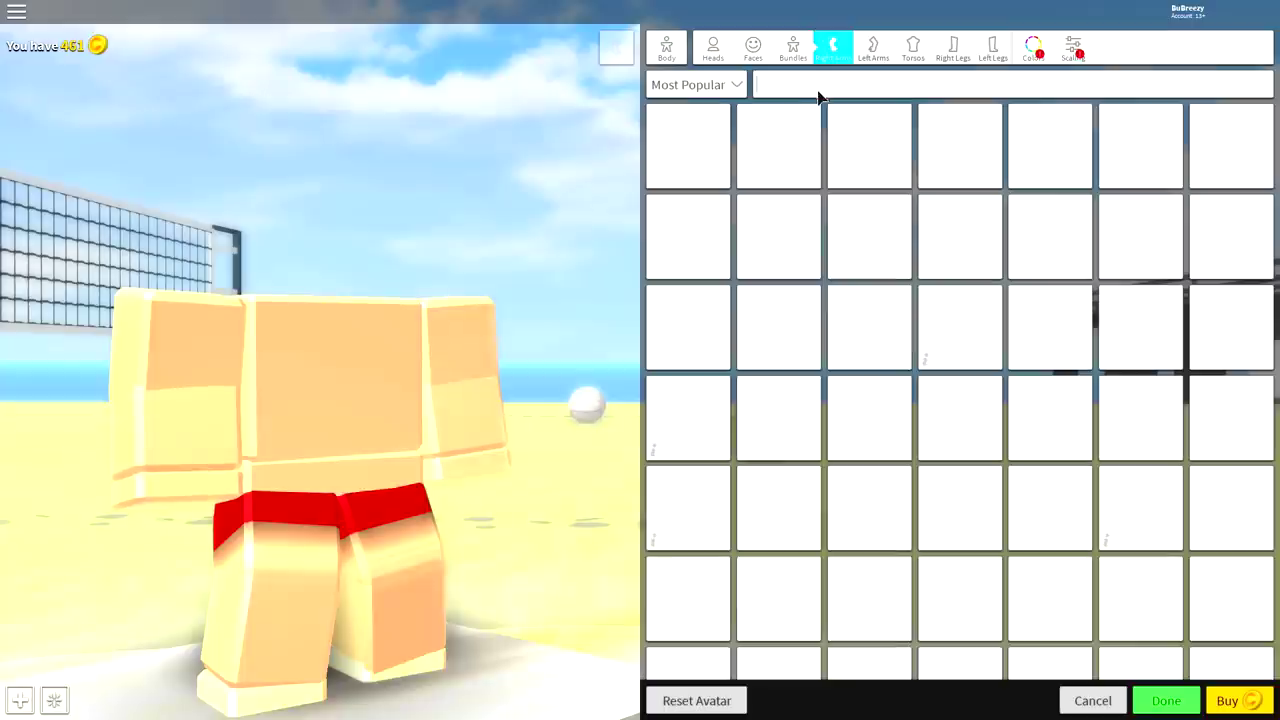
type("wo")
key("Return")
type("woman")
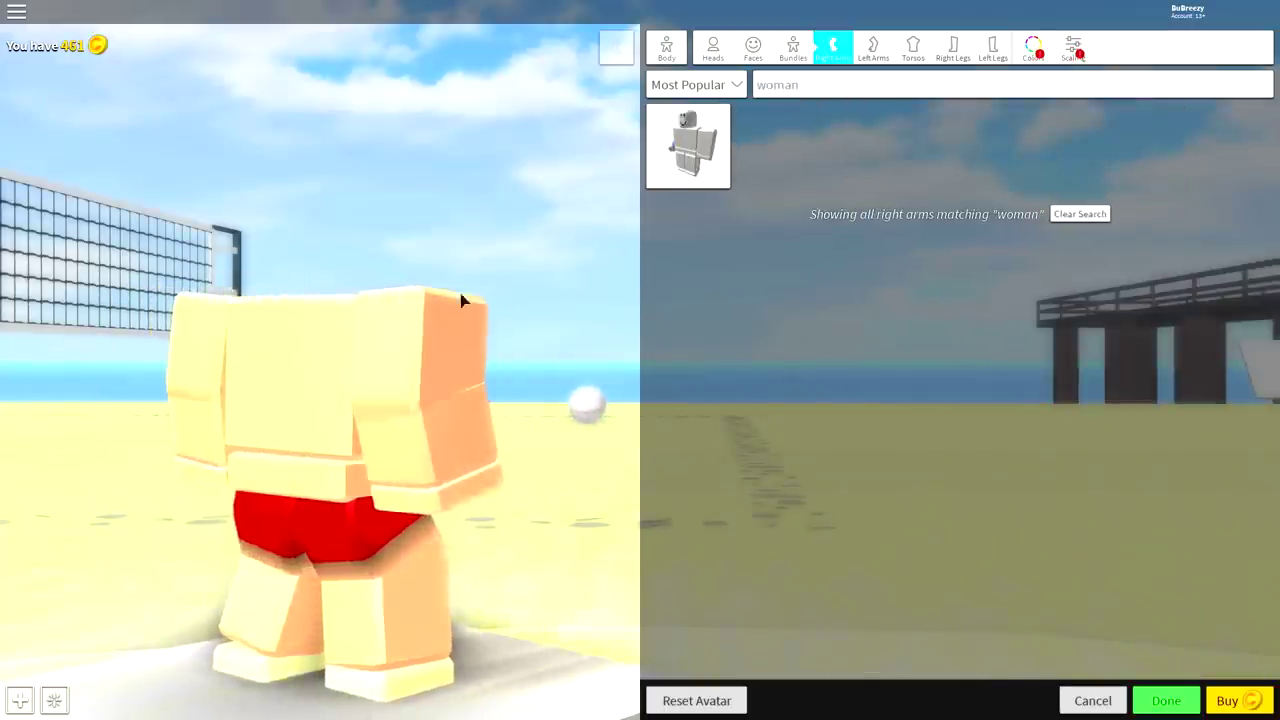
left_click_drag(462, 300, 309, 303)
left_click(687, 160)
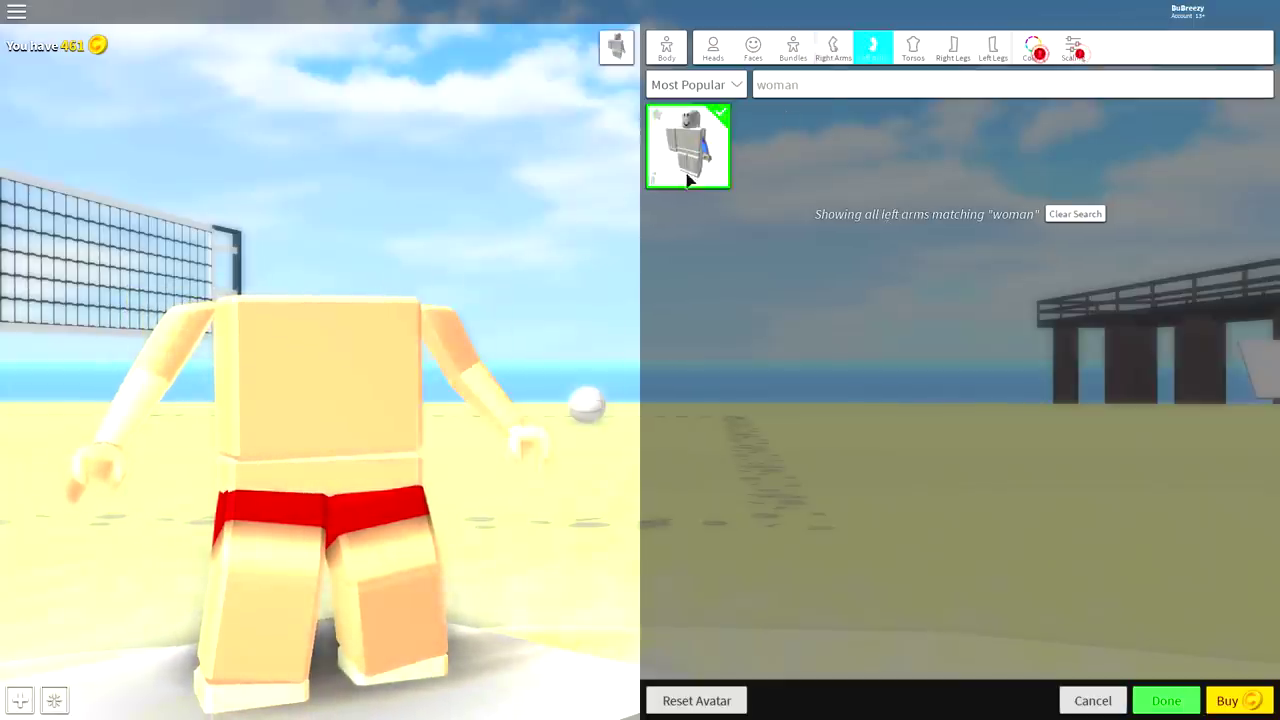
left_click(954, 48)
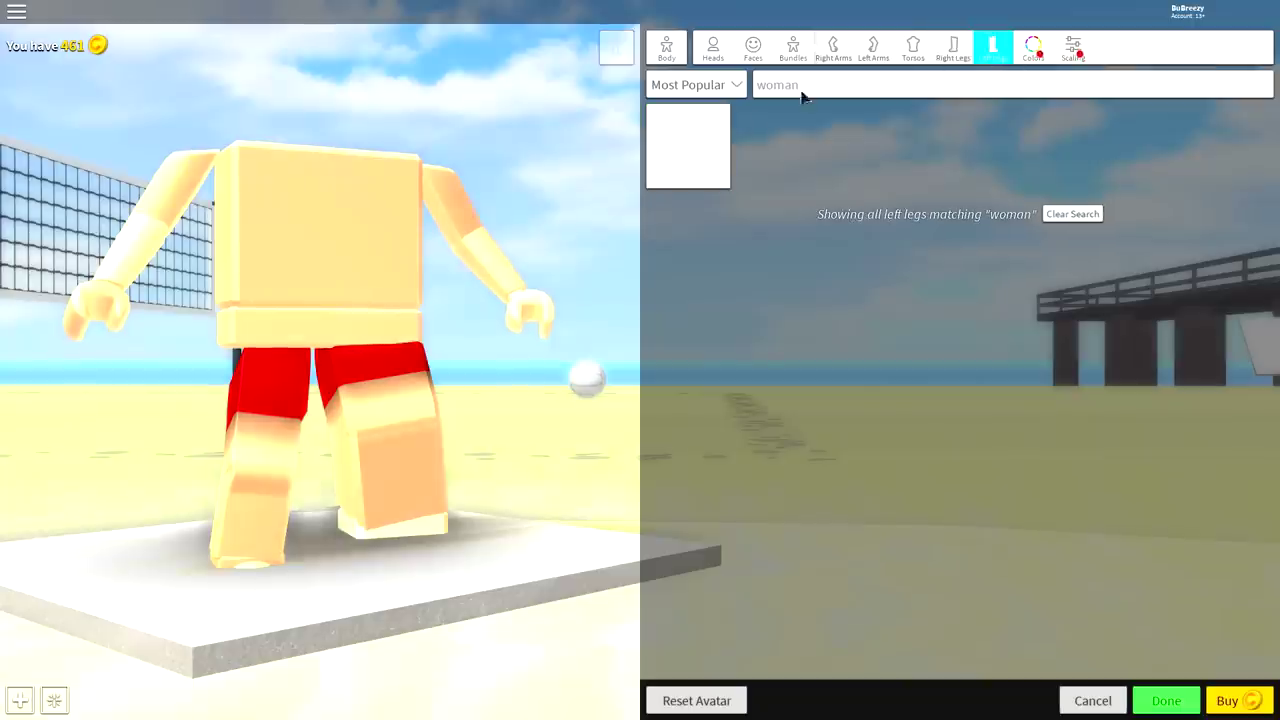
left_click(718, 144)
left_click(913, 50)
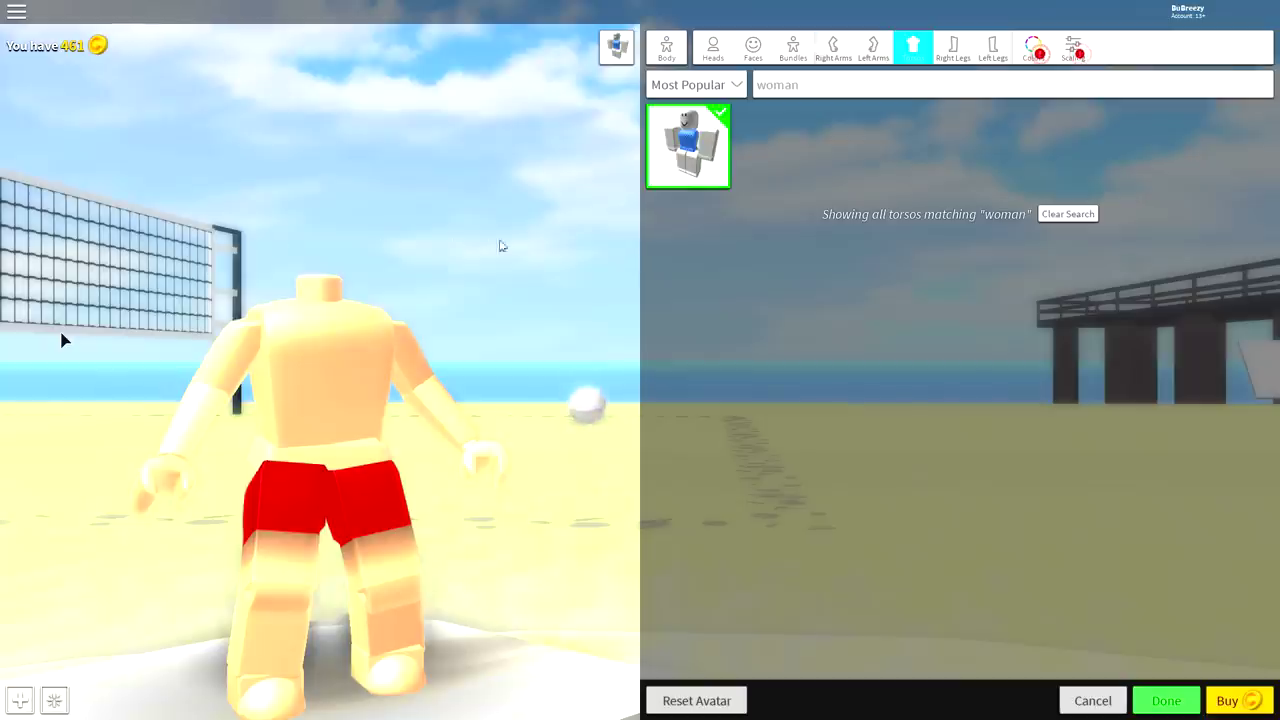
Drag the Height and Width sliders under Scaling > Advanced down to minimum.
left_click(1073, 48)
key("Return")
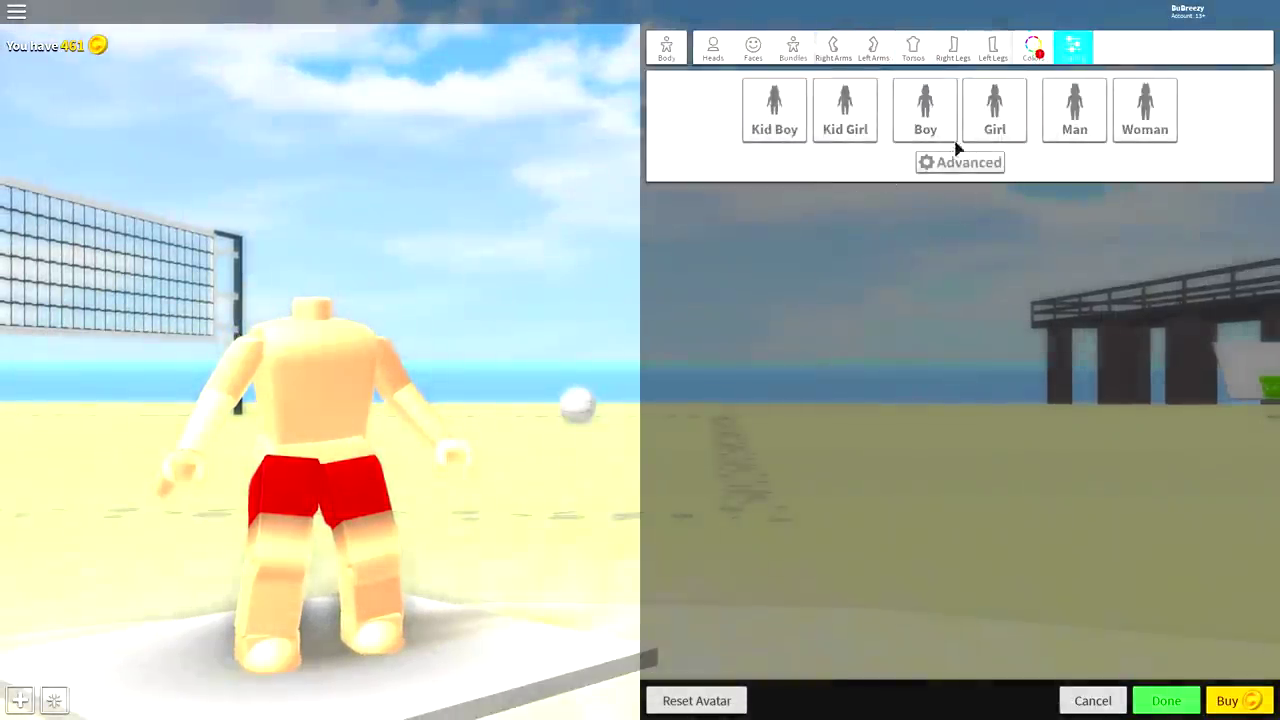
left_click(960, 163)
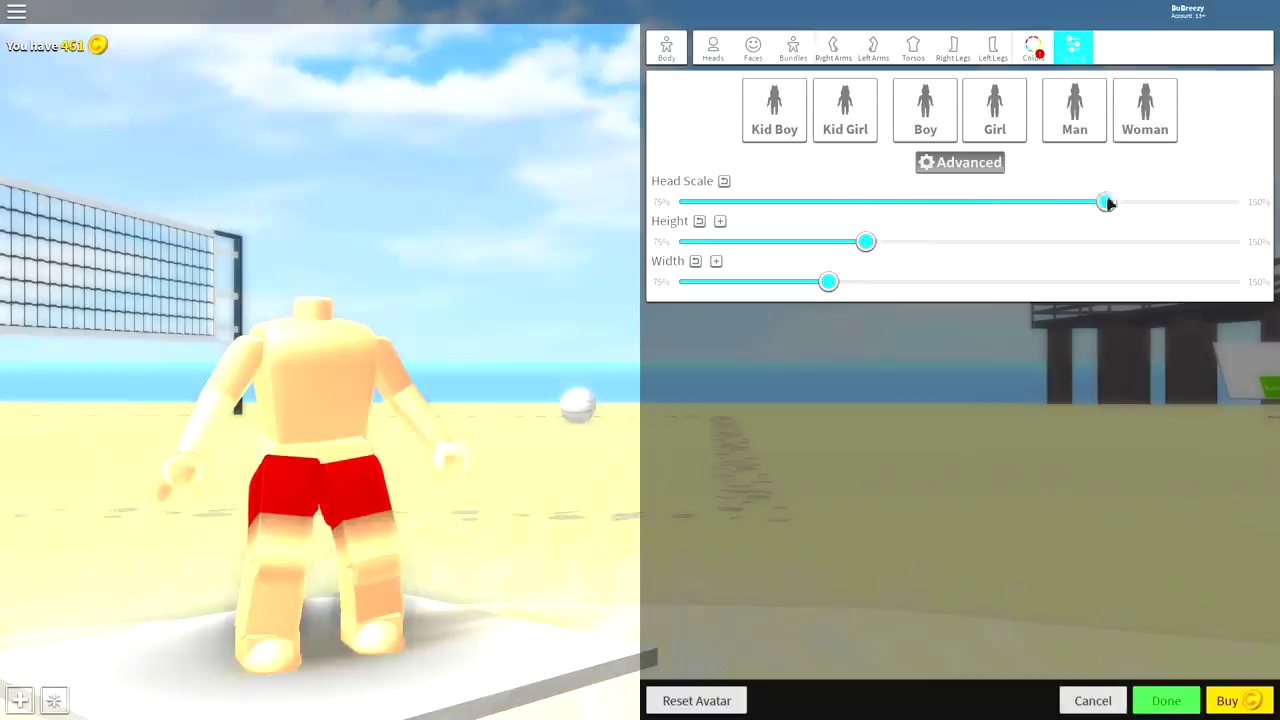
left_click_drag(866, 241, 438, 207)
left_click_drag(843, 284, 650, 282)
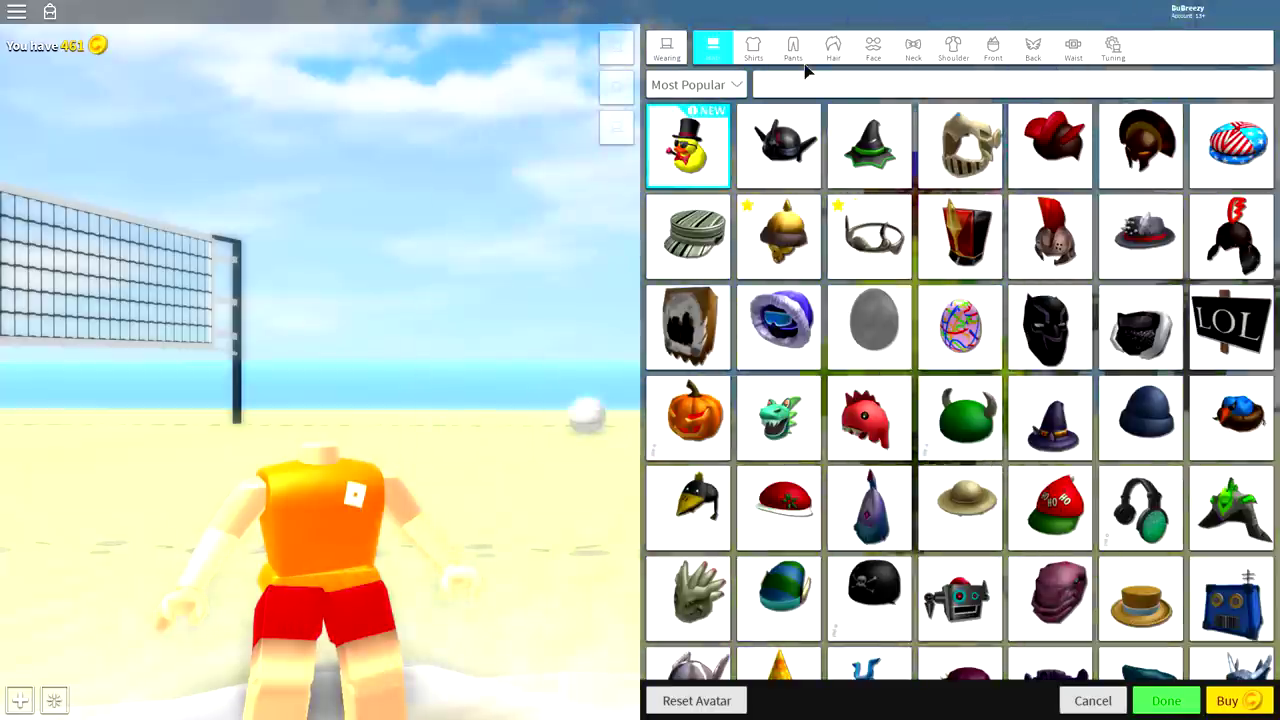
Put red custom pants on the avatar by entering their item ID.
left_click(791, 55)
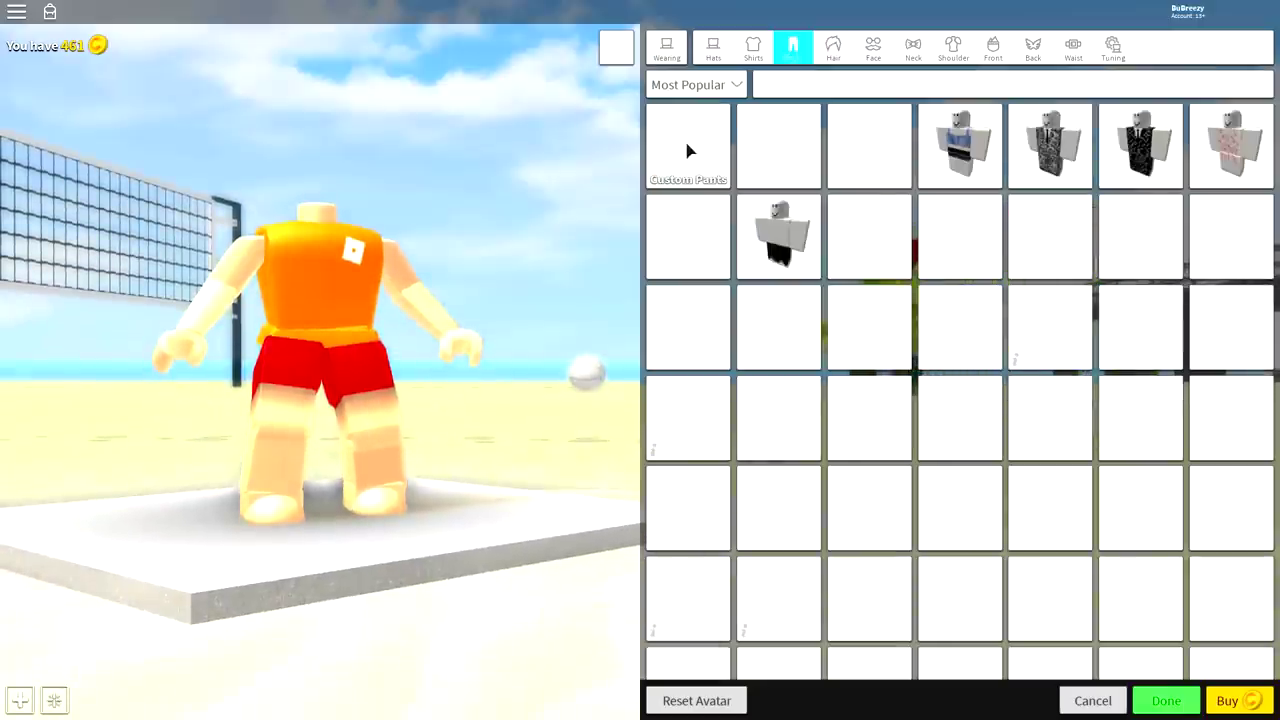
left_click(688, 150)
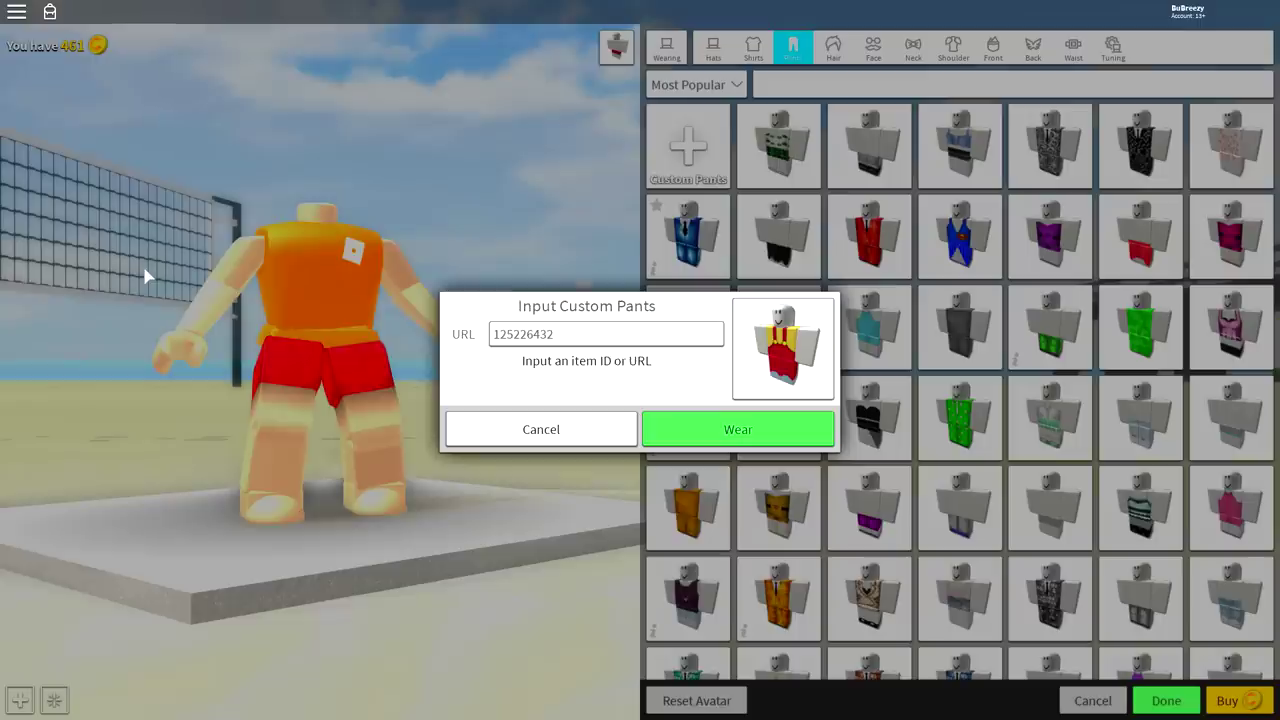
left_click(748, 432)
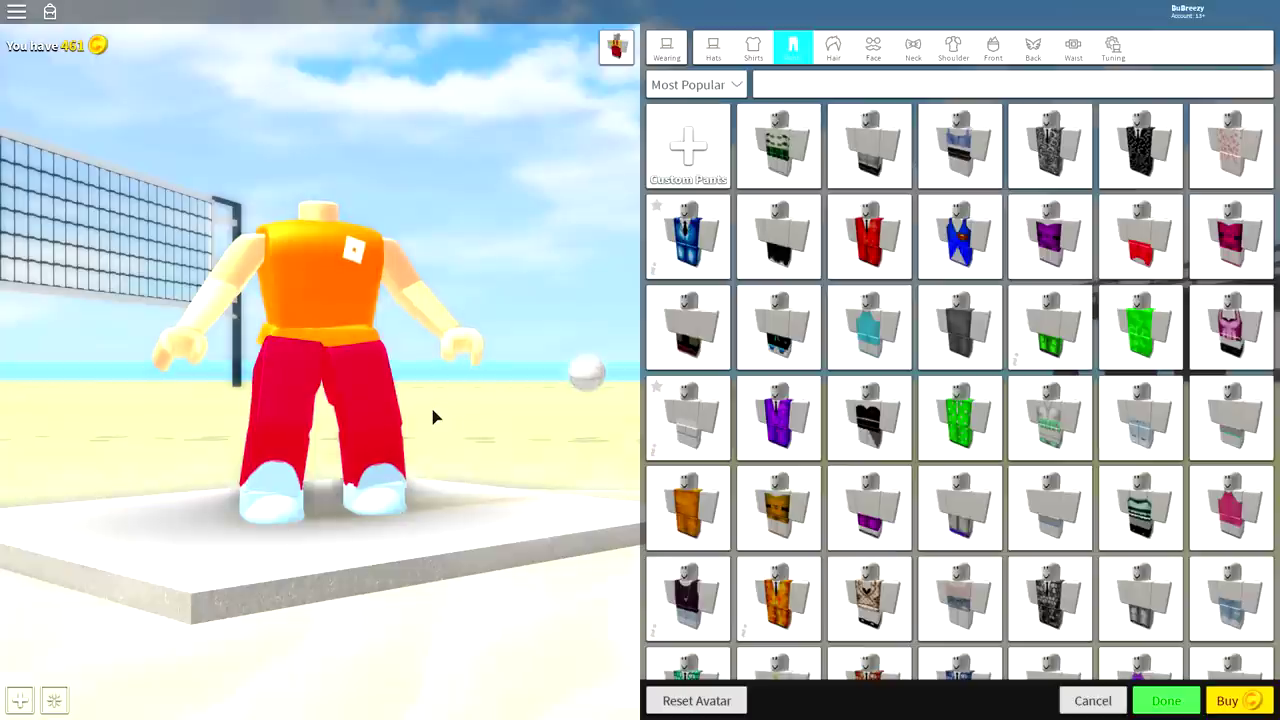
Wear custom shirt 89816272, a yellow top with red overall straps.
left_click(753, 48)
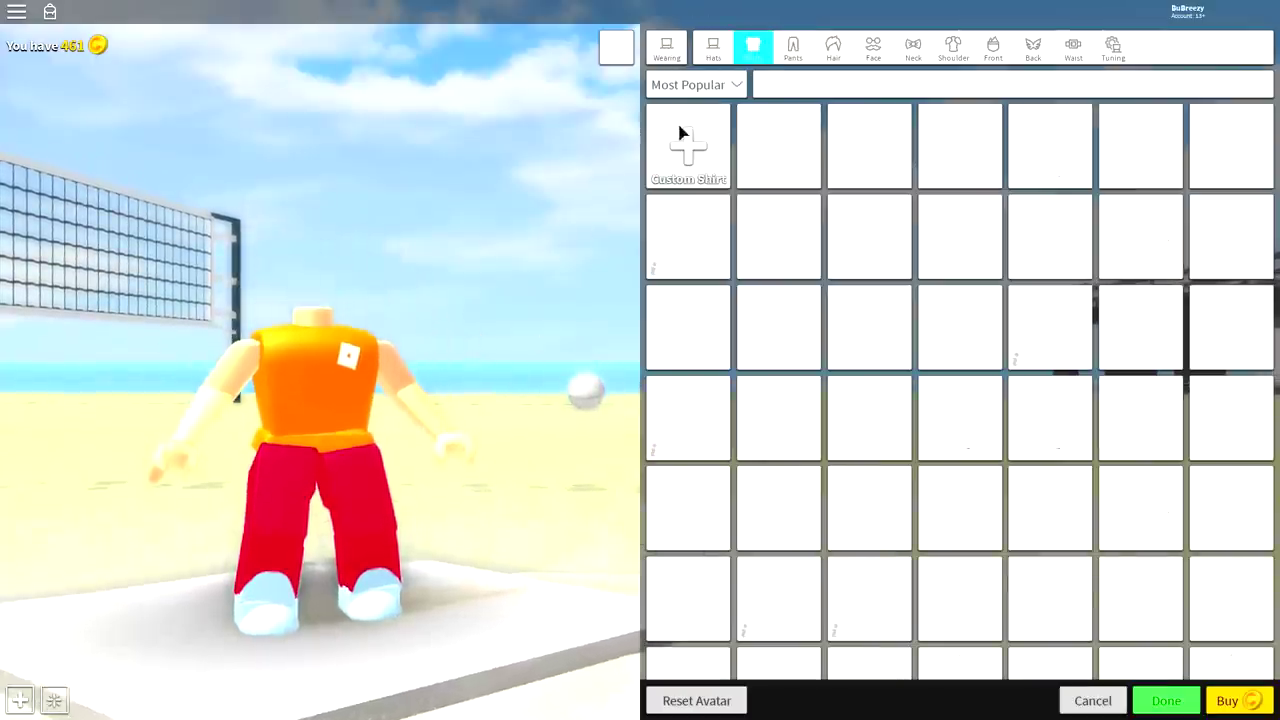
left_click(688, 145)
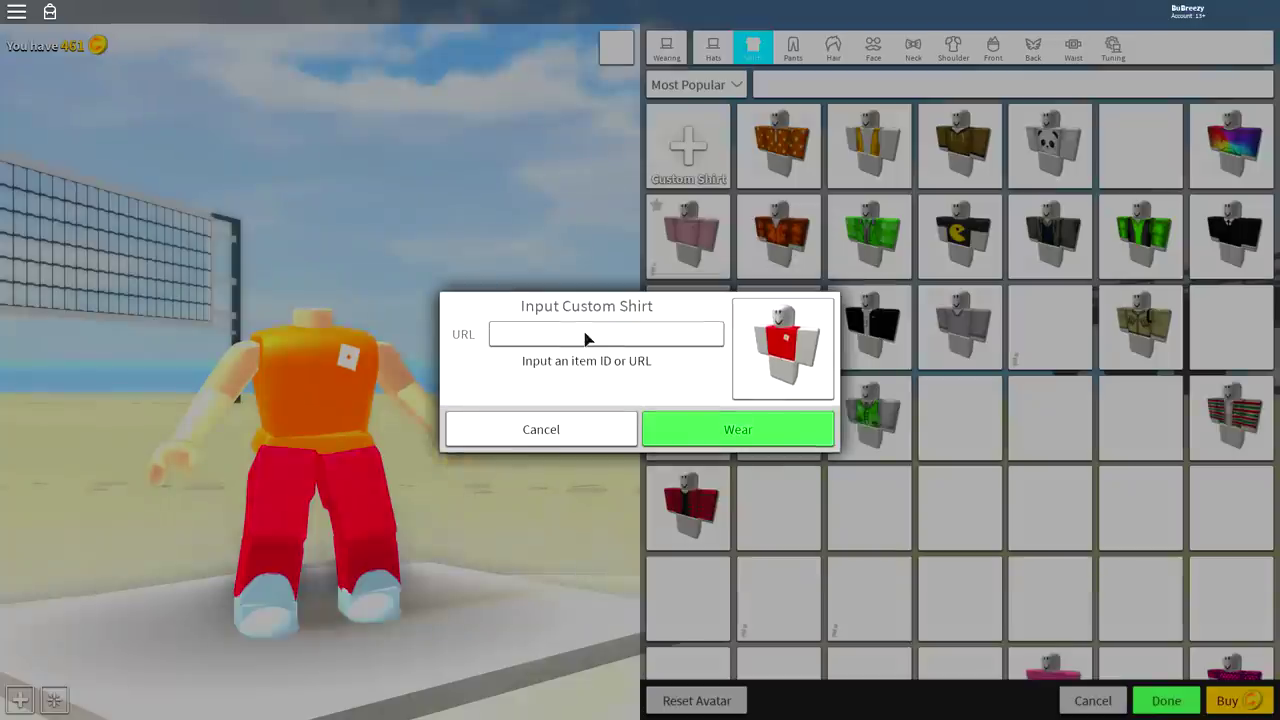
type("89816272")
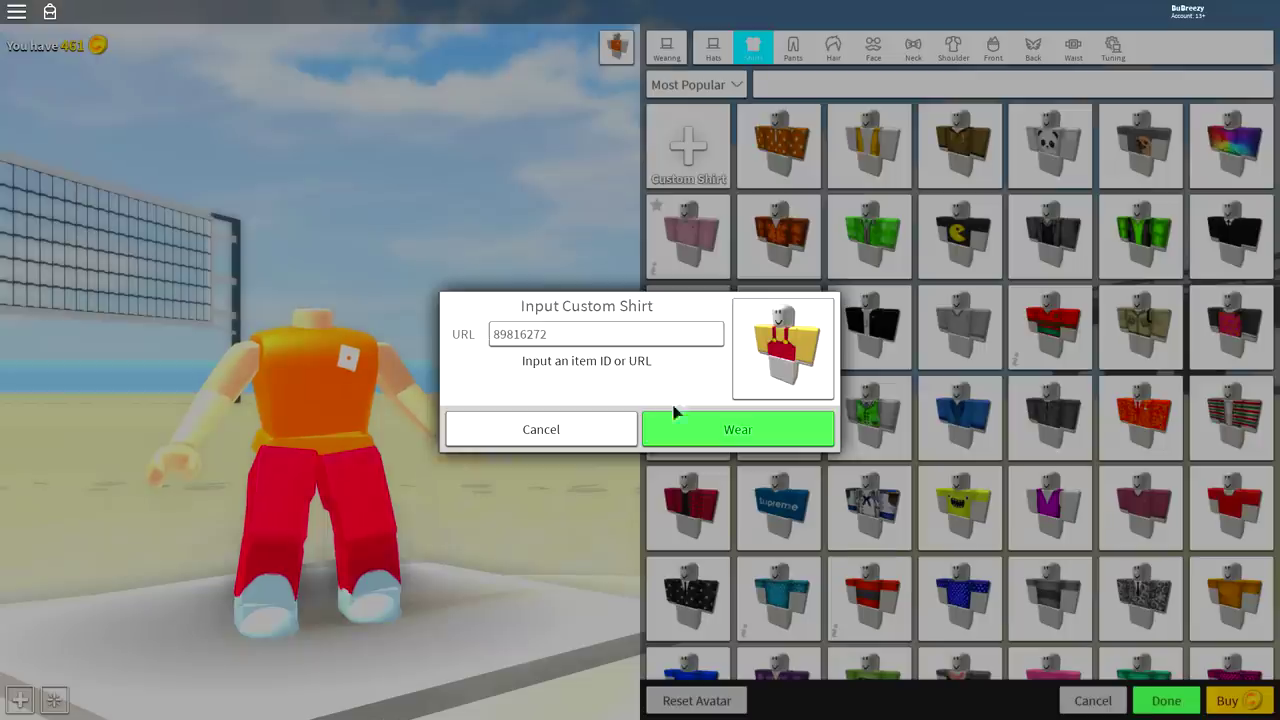
left_click(707, 433)
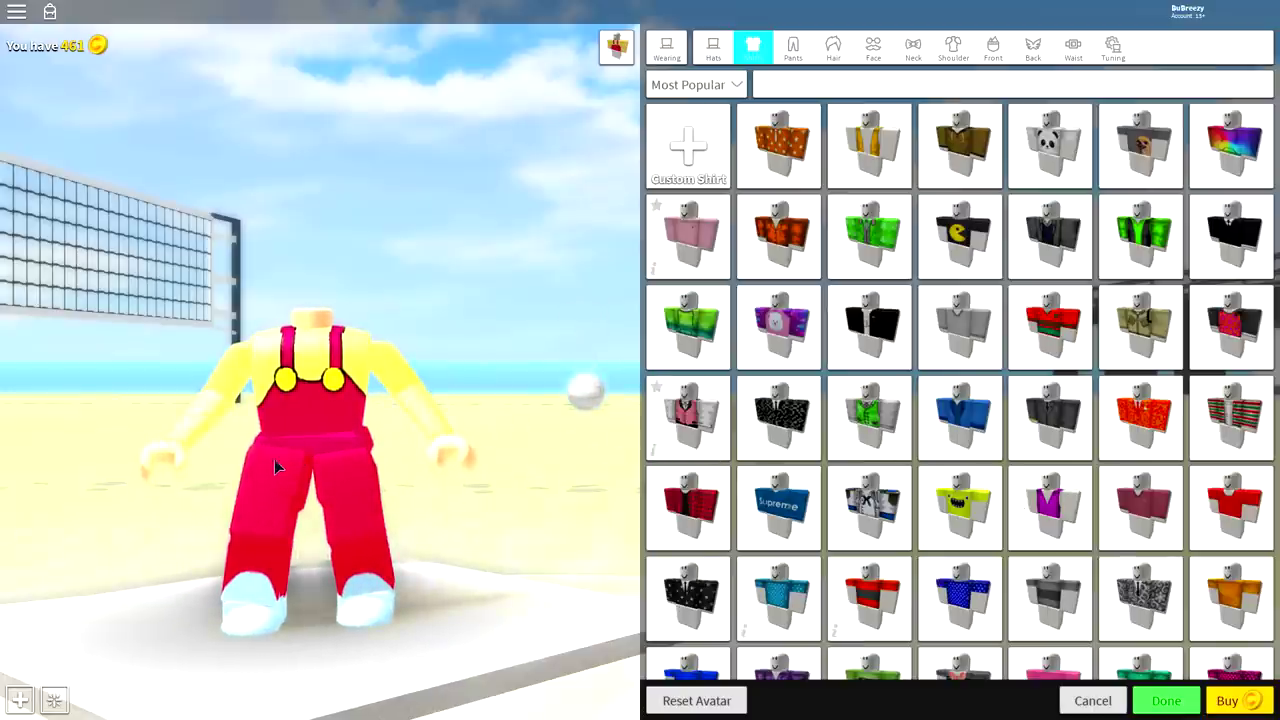
Search hats for 'egg', equip the ROBLOX Egg and dismiss its info popup.
left_click(714, 44)
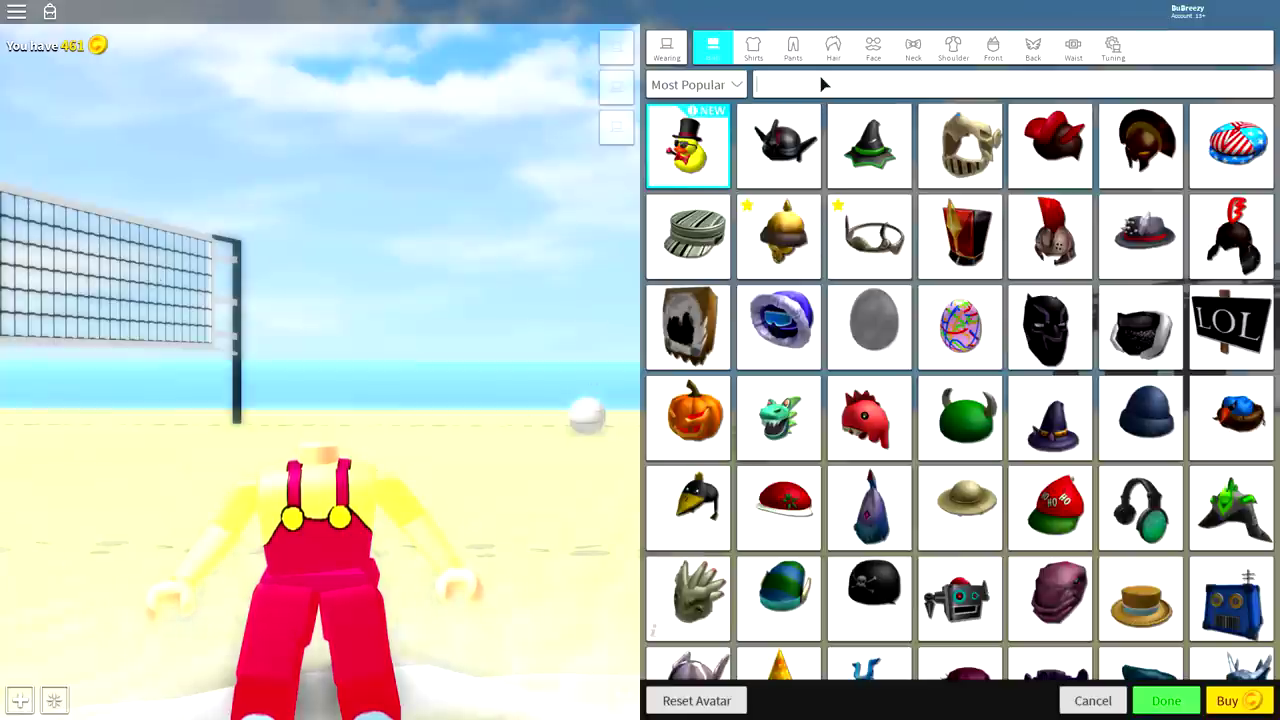
type("roblox egg")
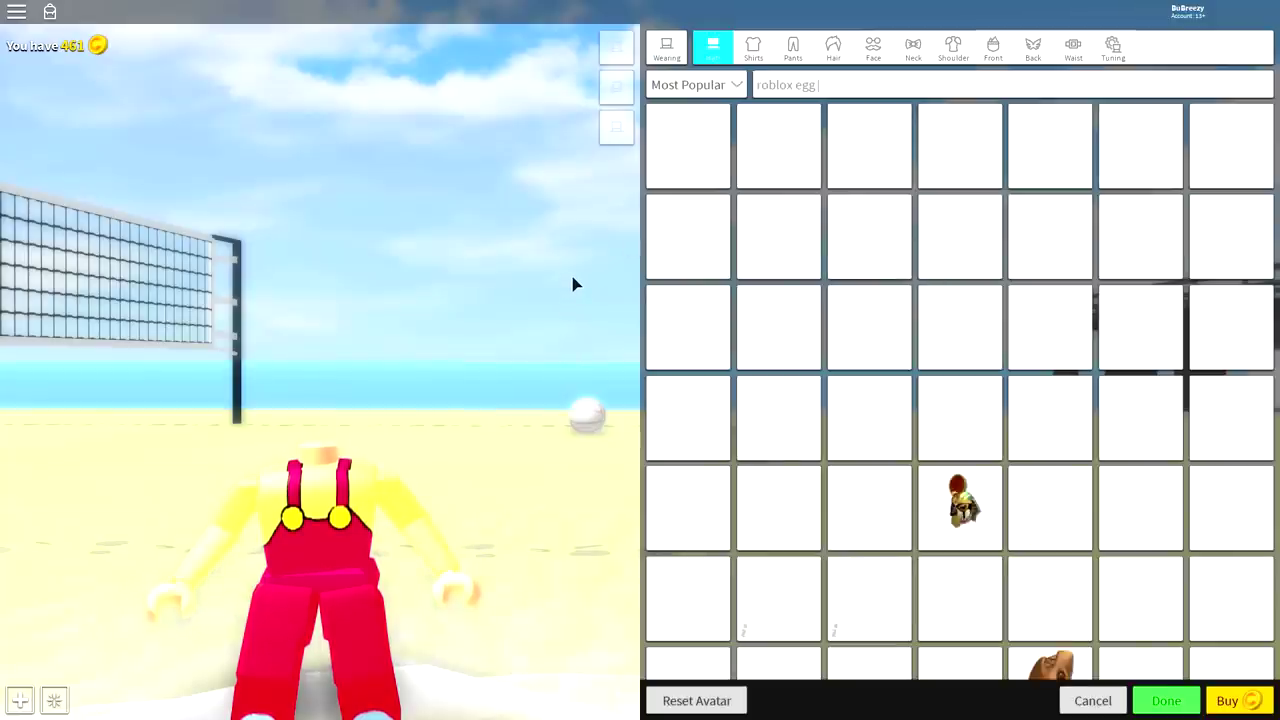
scroll(900, 282, "down", 3)
scroll(903, 279, "up", 3)
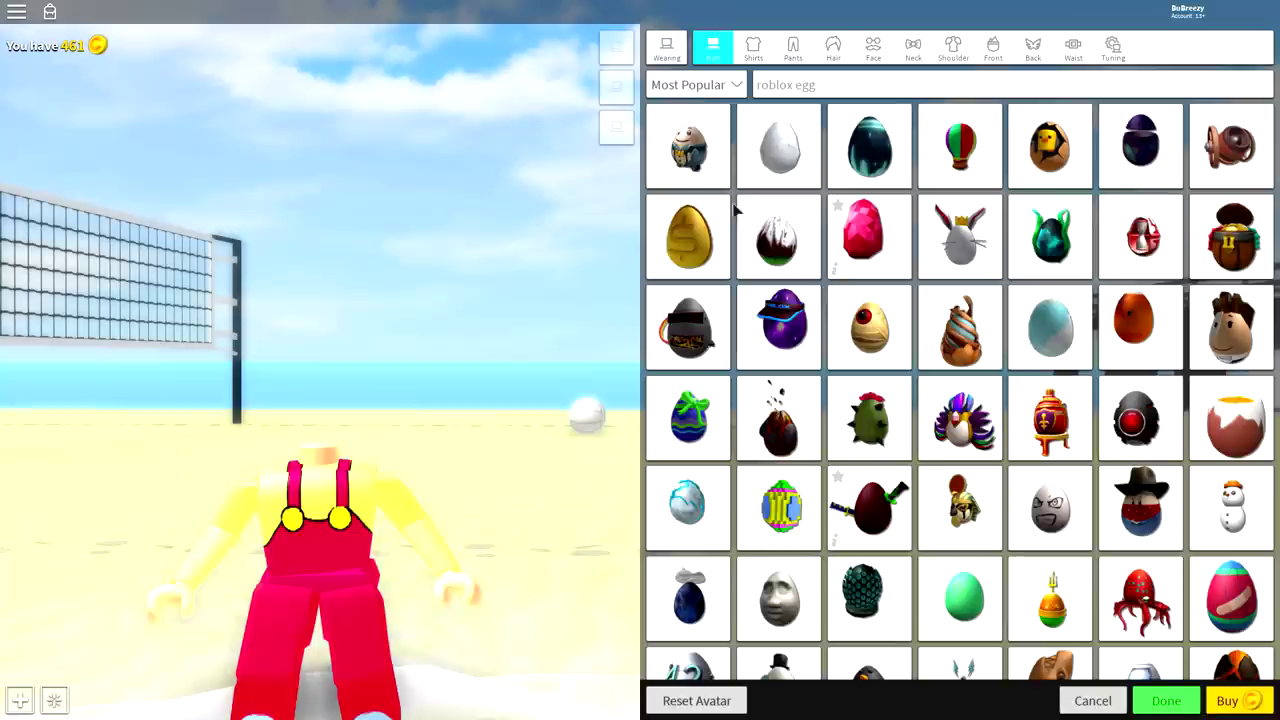
key("BackSpace")
key("BackSpace")
key("BackSpace")
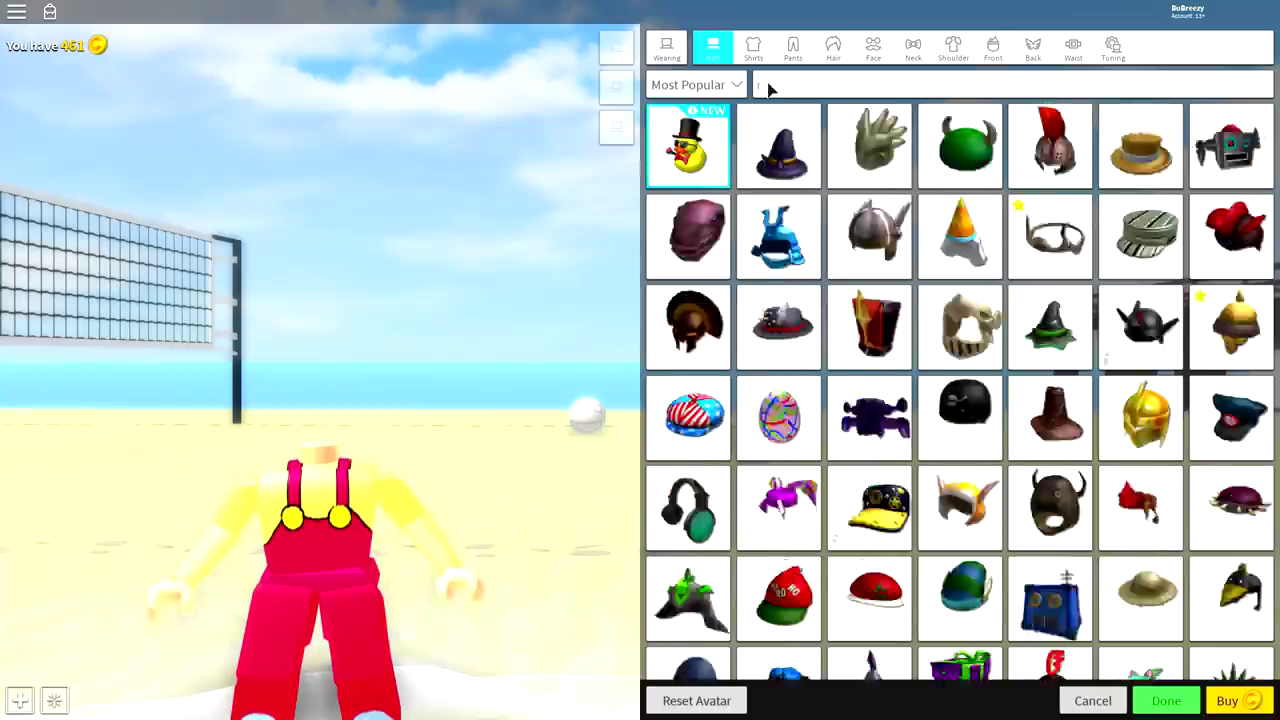
type("egg")
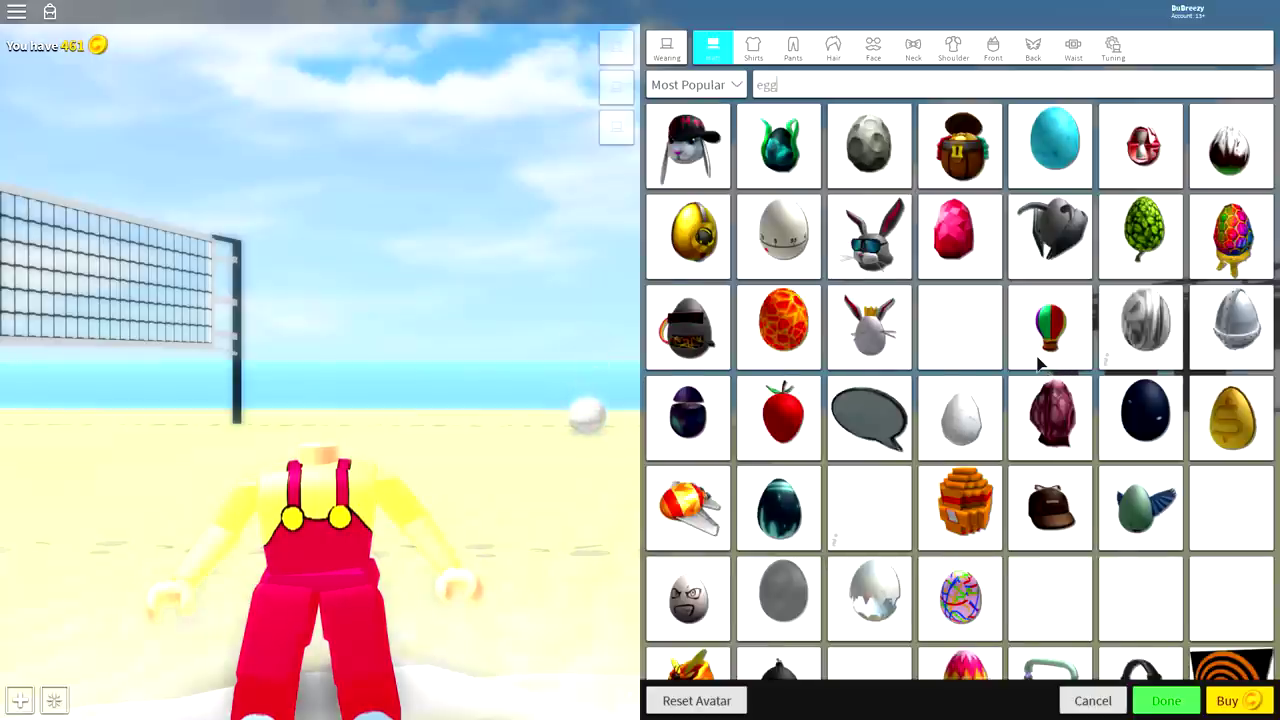
scroll(1040, 365, "down", 3)
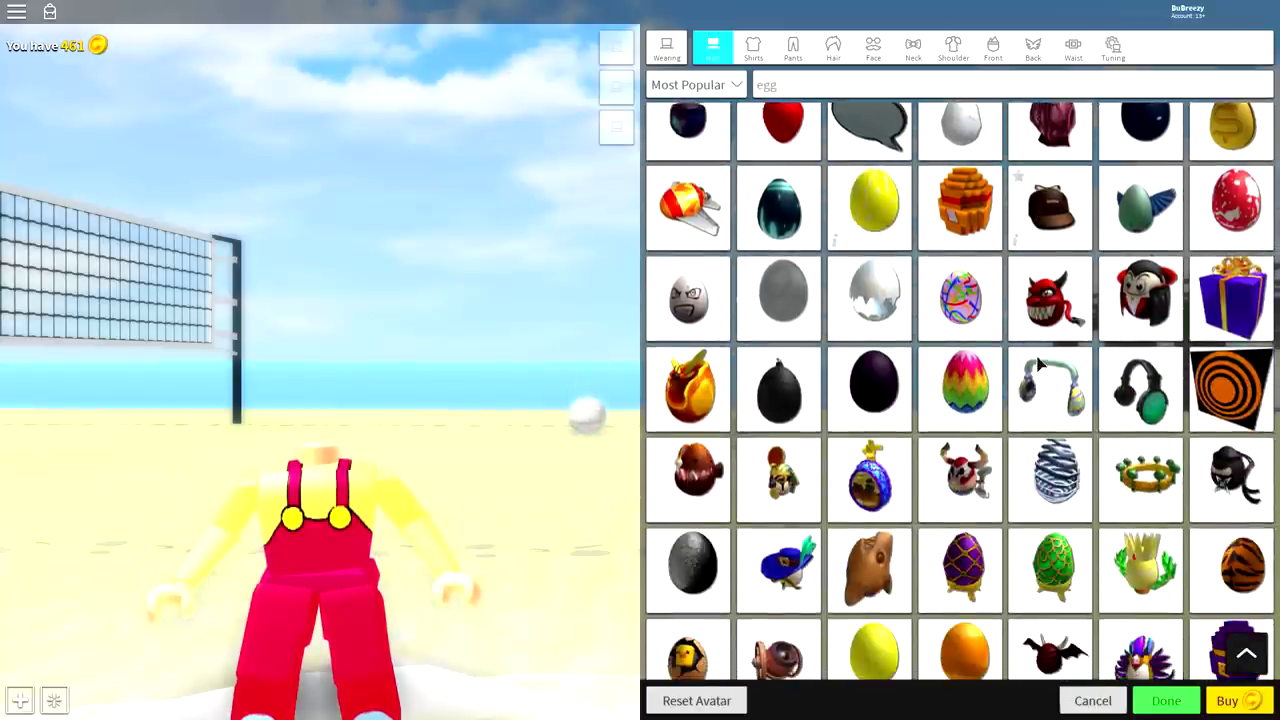
scroll(850, 415, "down", 2)
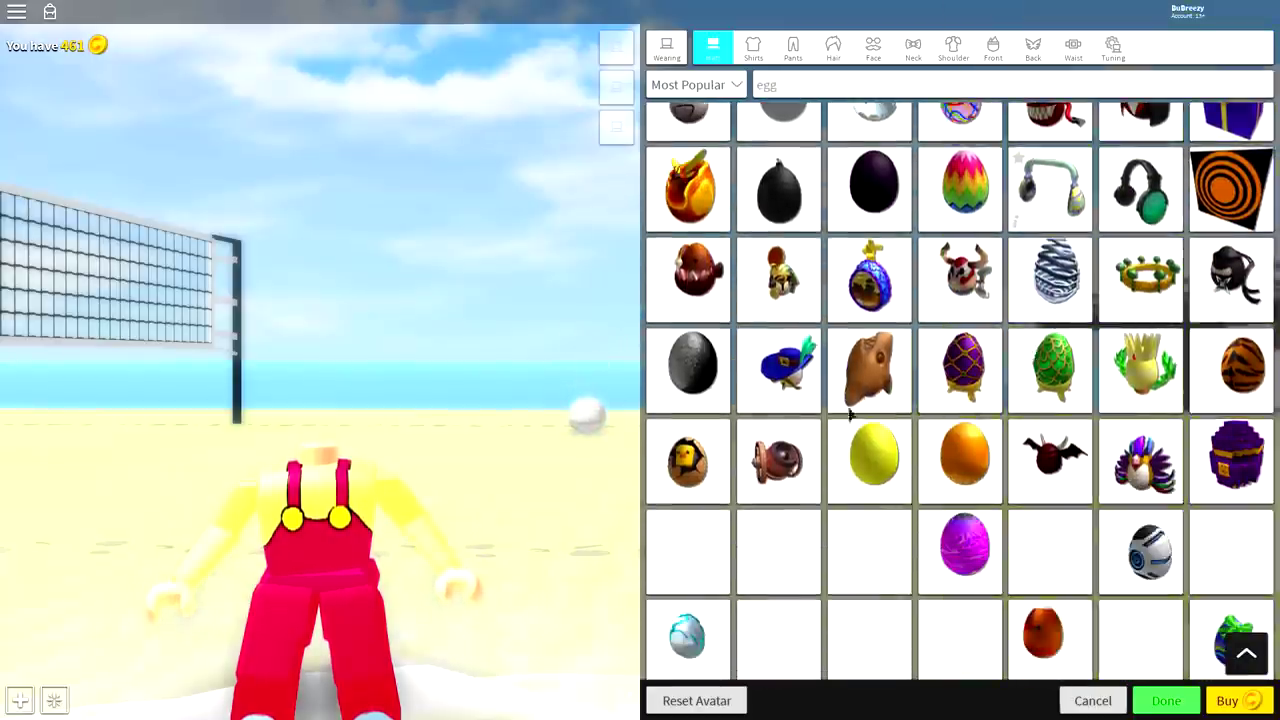
scroll(850, 415, "down", 5)
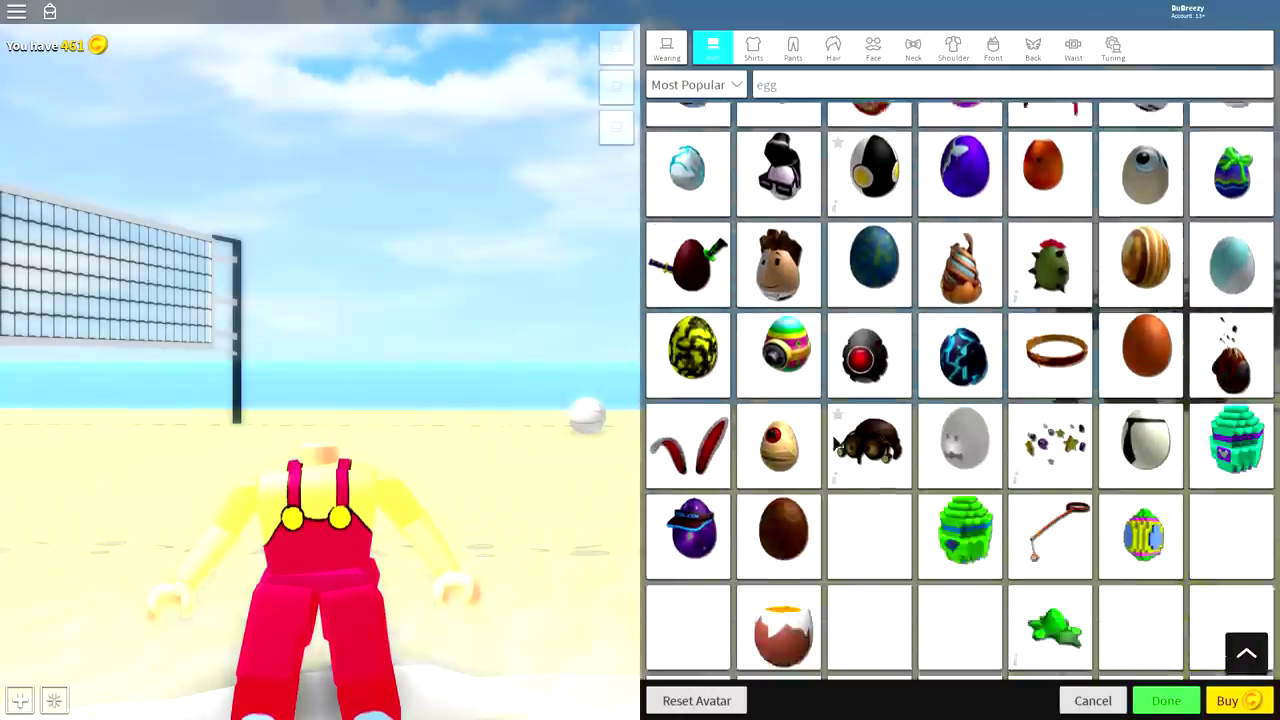
scroll(900, 430, "down", 5)
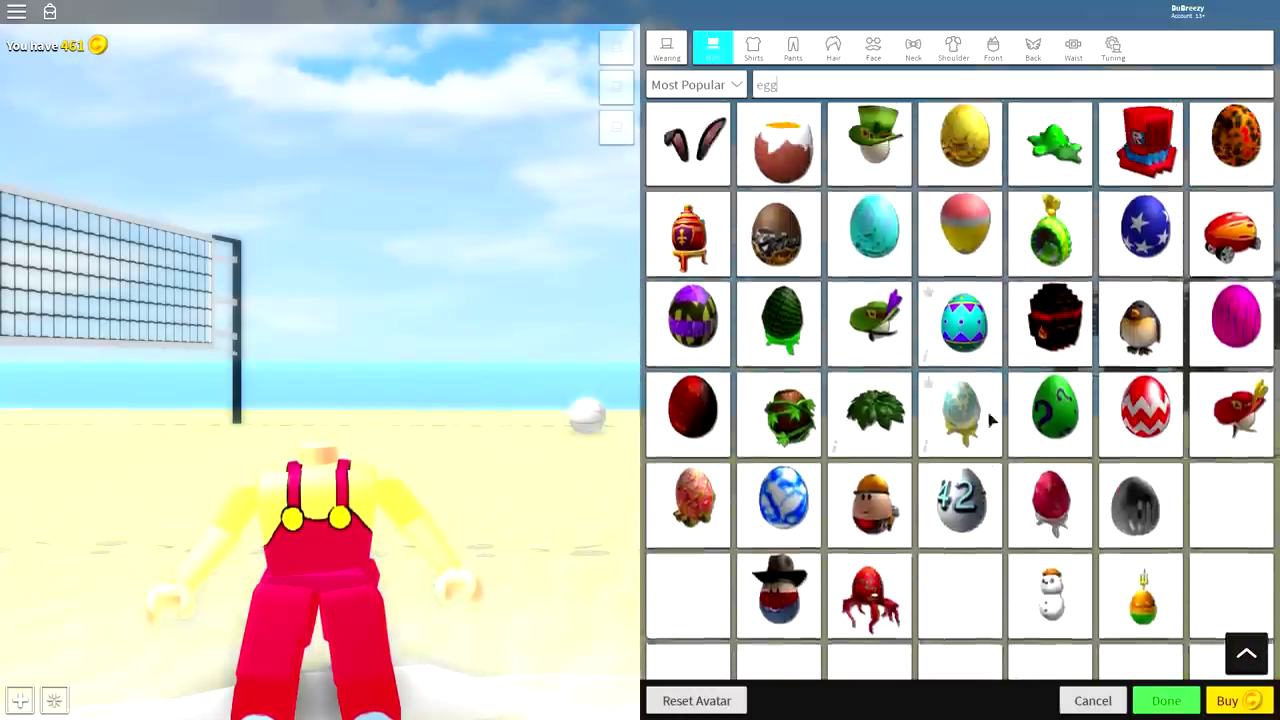
scroll(990, 420, "down", 5)
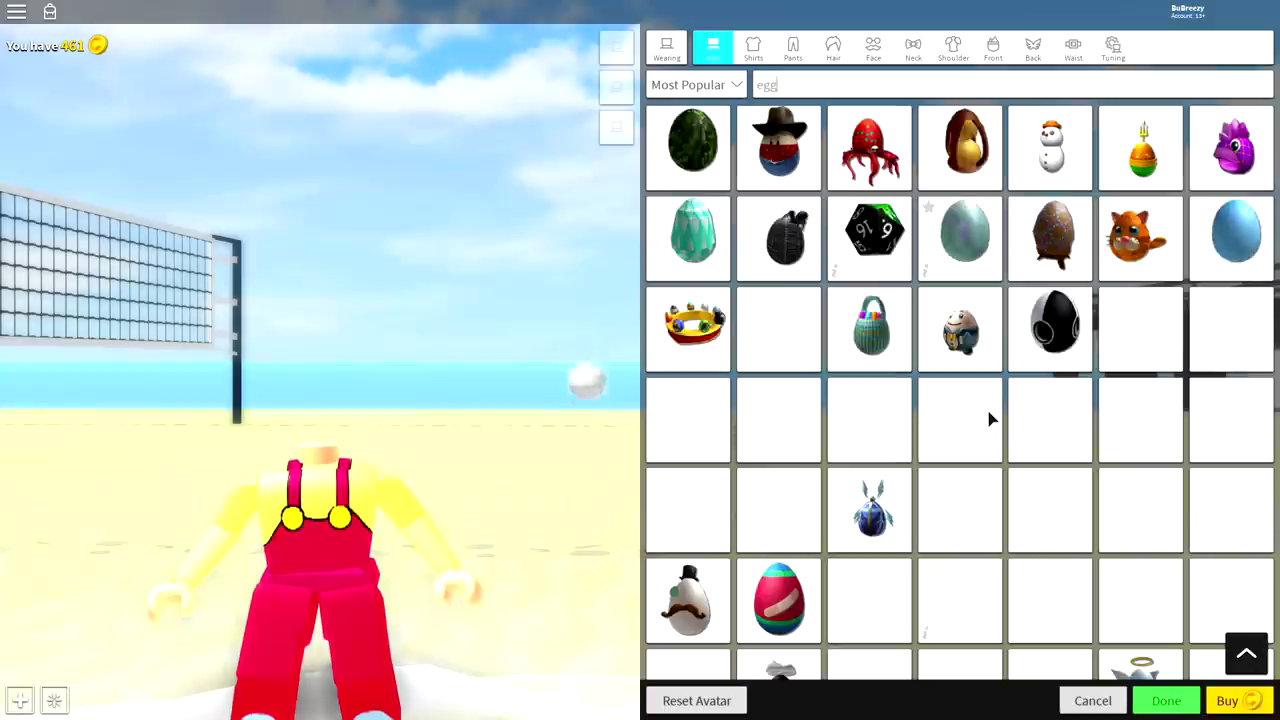
scroll(980, 320, "down", 5)
left_click(966, 176)
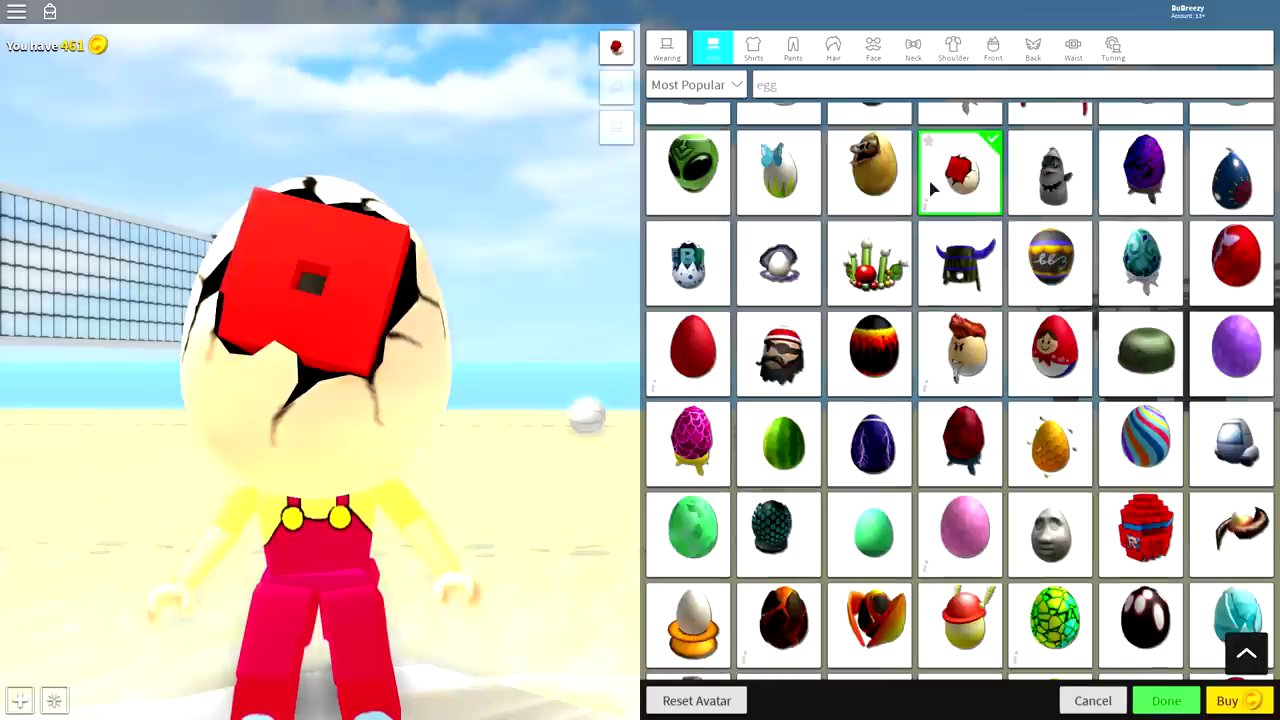
left_click(922, 205)
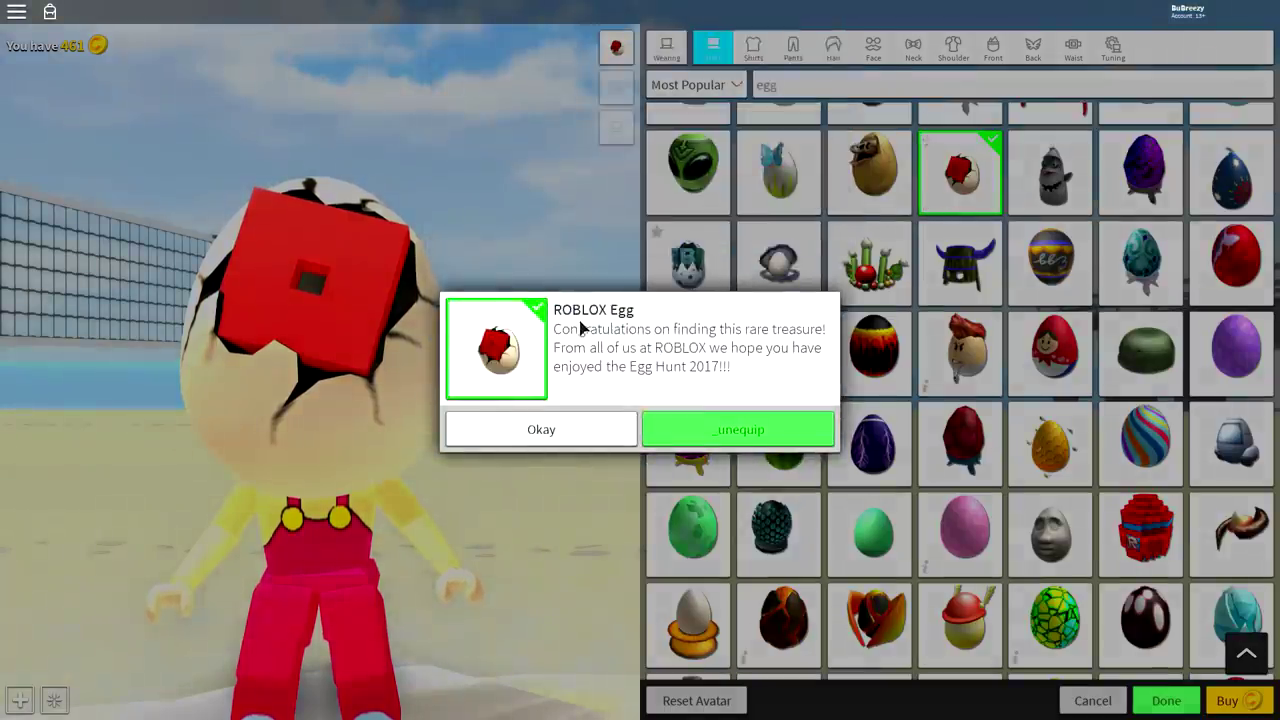
left_click(522, 432)
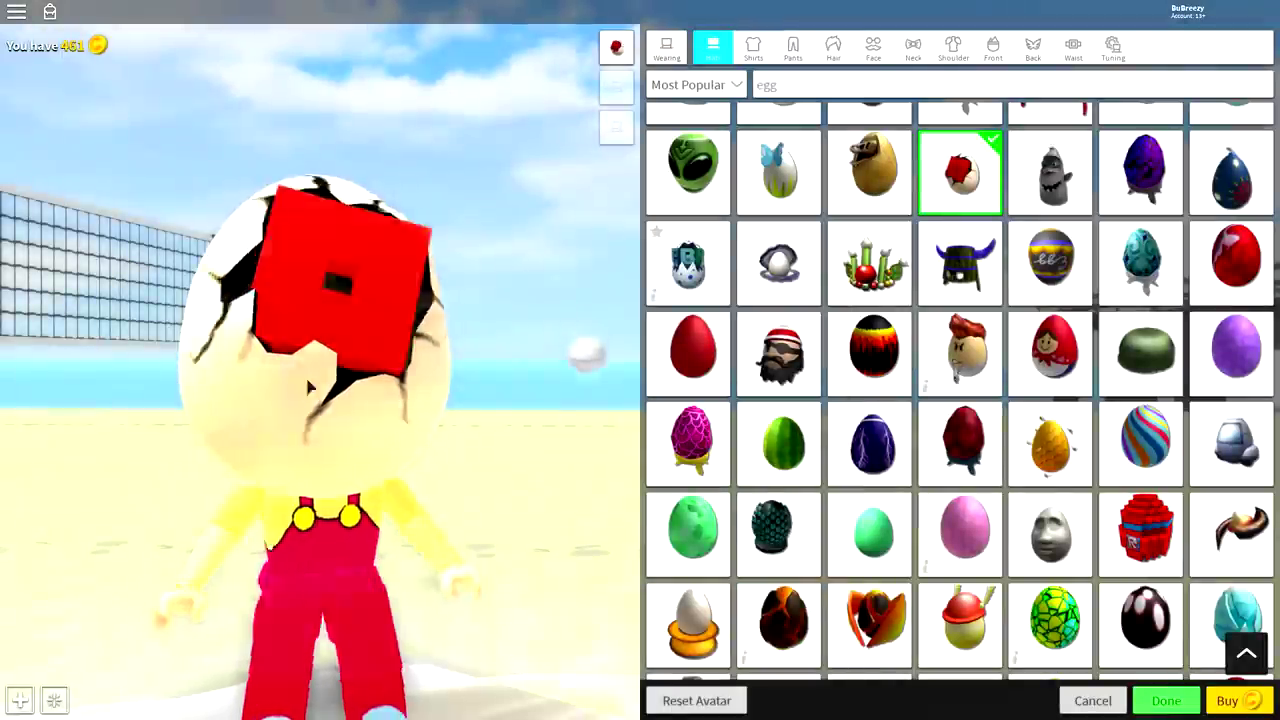
Shrink the ROBLOX Egg hat and test its three rotation sliders in Tuning.
left_click(1113, 45)
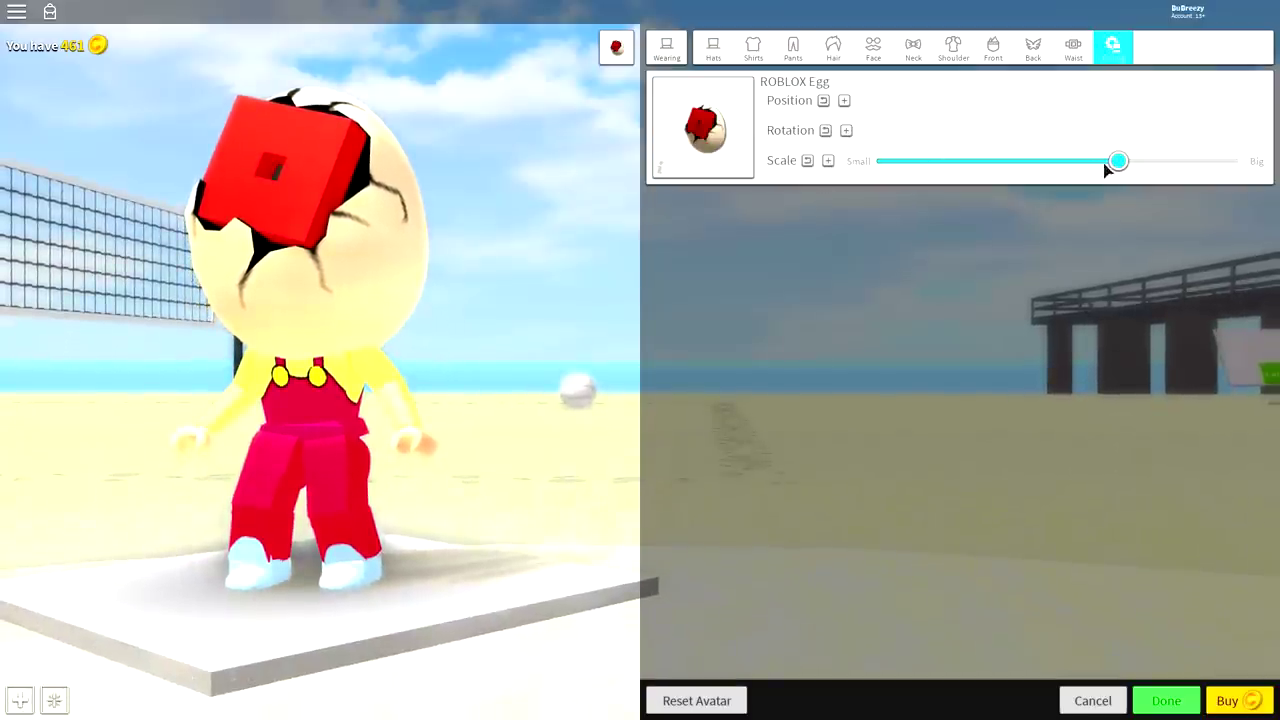
left_click_drag(1110, 163, 1025, 162)
left_click(844, 101)
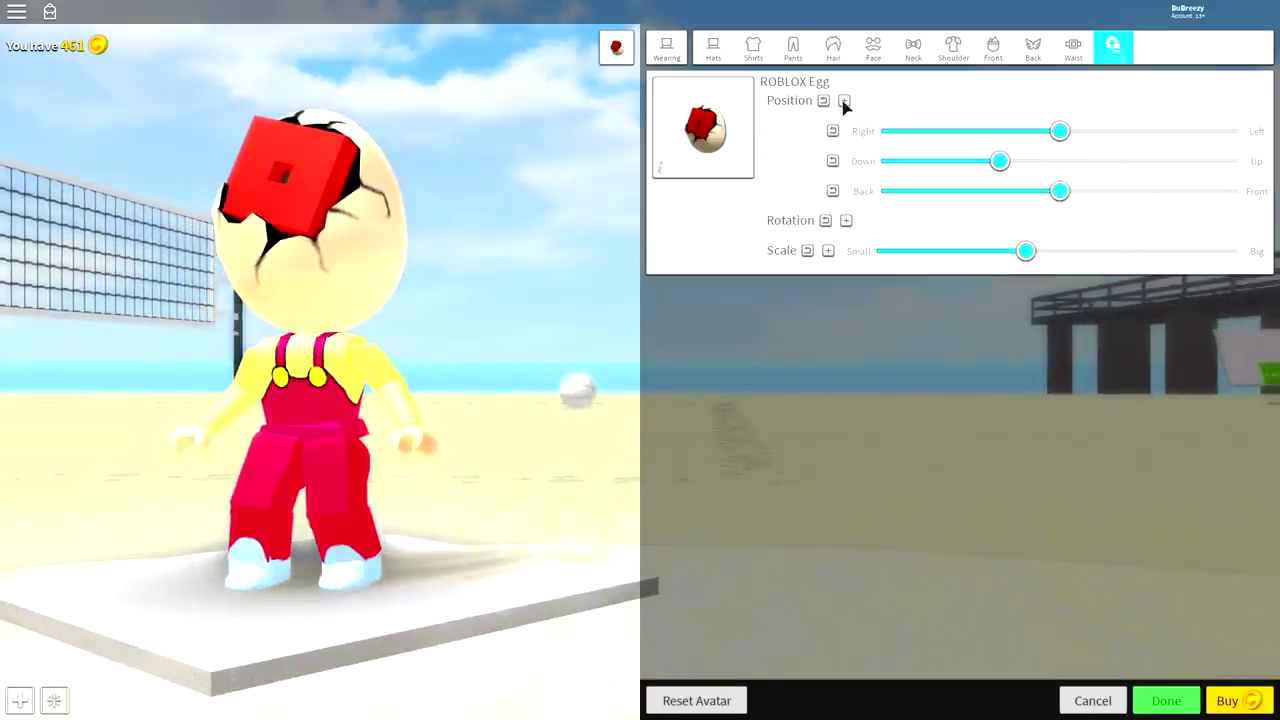
left_click(846, 220)
left_click_drag(1060, 251, 880, 252)
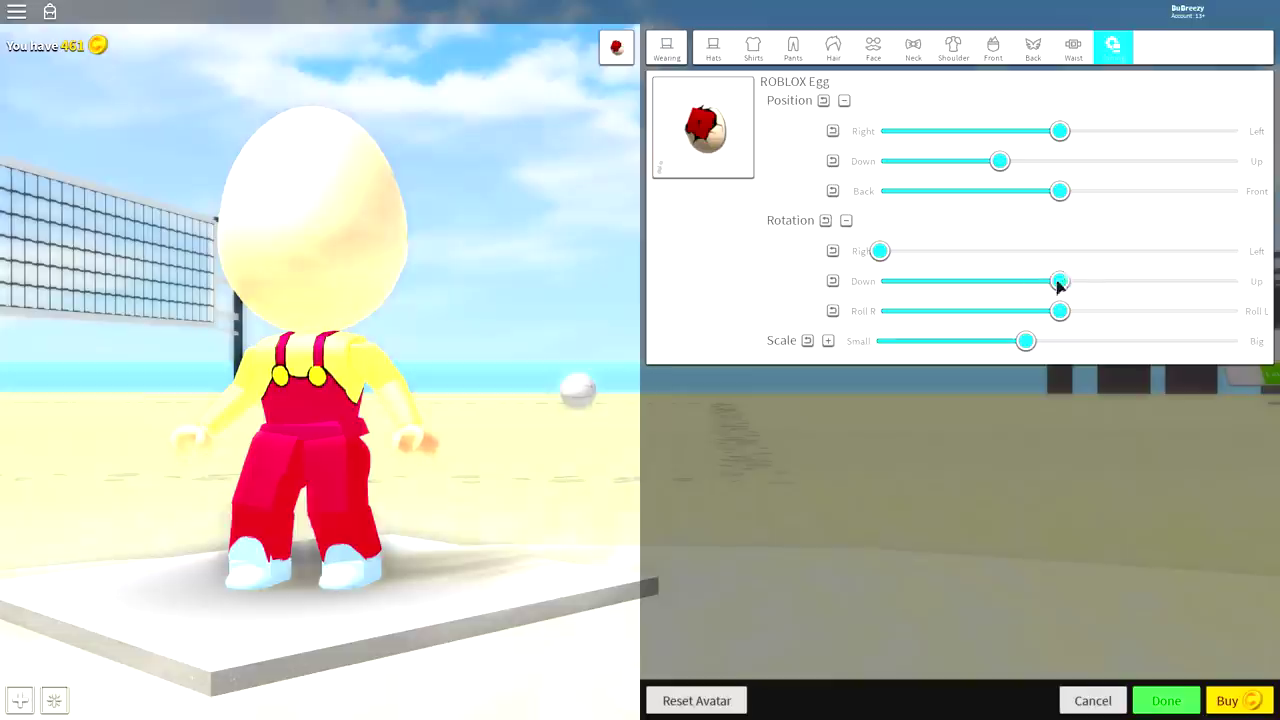
left_click_drag(1057, 283, 1240, 281)
left_click_drag(1060, 311, 1240, 311)
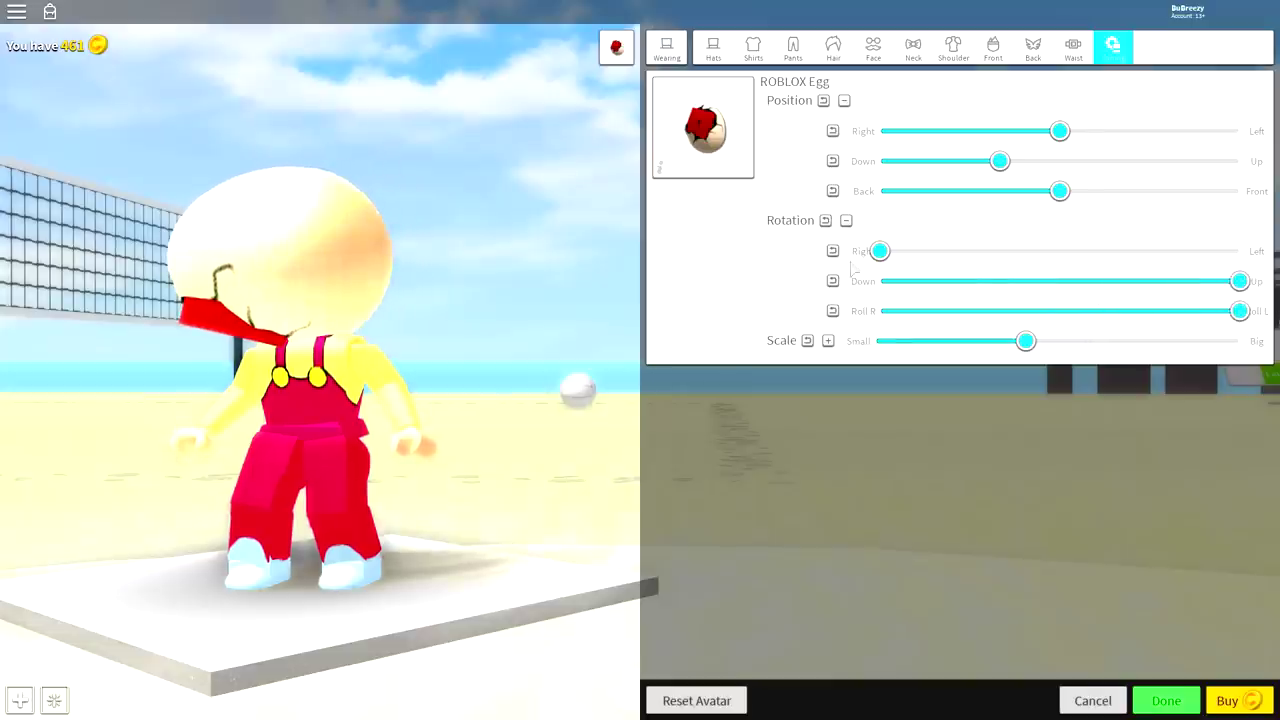
mouse_move(880, 251)
left_mouse_down()
mouse_move(1211, 264)
mouse_move(1240, 251)
mouse_move(1047, 300)
left_mouse_up()
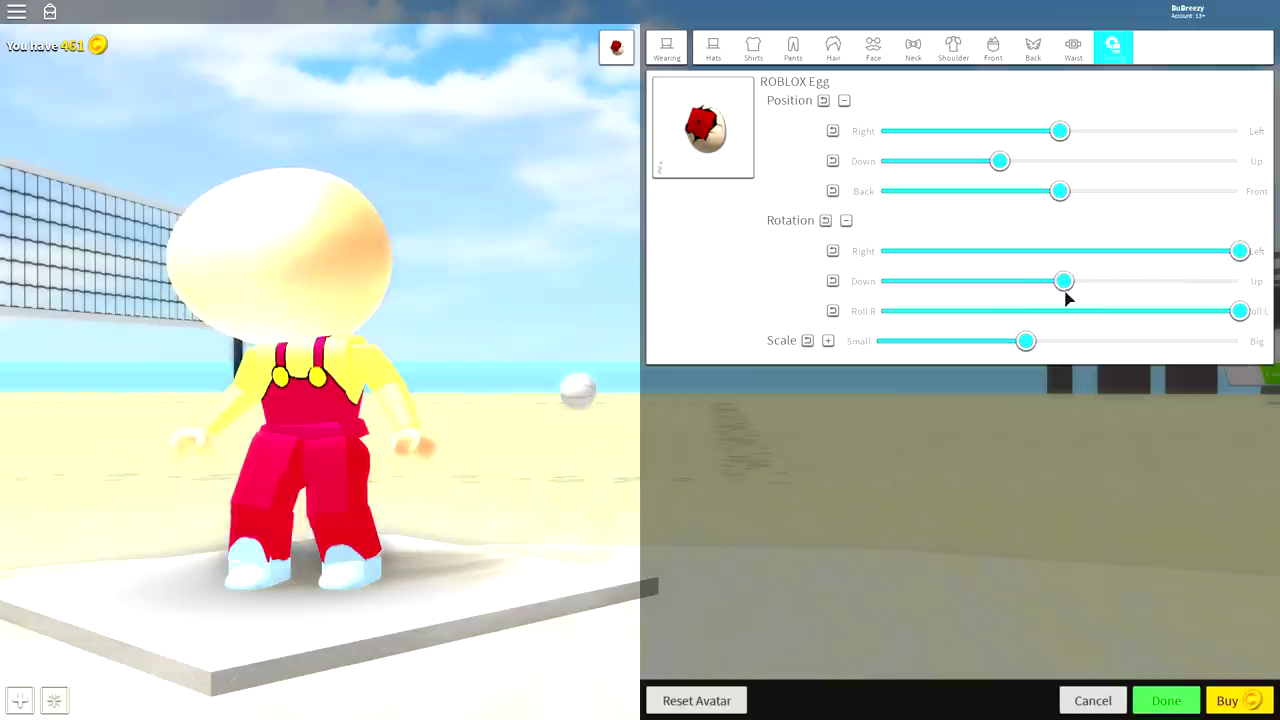
Raise the egg head higher, shift it sideways and fine-tune its rotation.
mouse_move(340, 290)
left_mouse_down()
mouse_move(534, 277)
mouse_move(383, 289)
mouse_move(407, 263)
mouse_move(286, 306)
left_mouse_up()
mouse_move(371, 300)
left_mouse_down()
mouse_move(531, 274)
mouse_move(471, 263)
mouse_move(432, 306)
left_mouse_up()
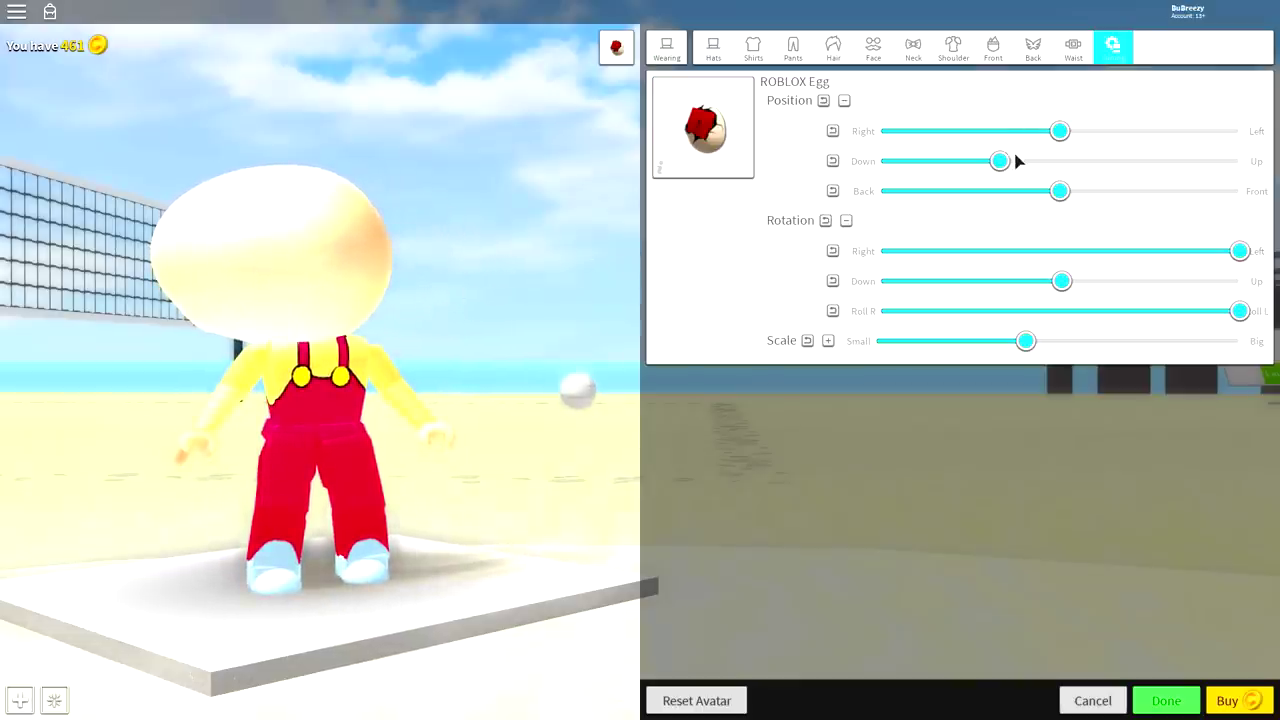
mouse_move(1002, 163)
left_mouse_down()
mouse_move(1051, 163)
mouse_move(1027, 166)
mouse_move(1093, 133)
left_mouse_up()
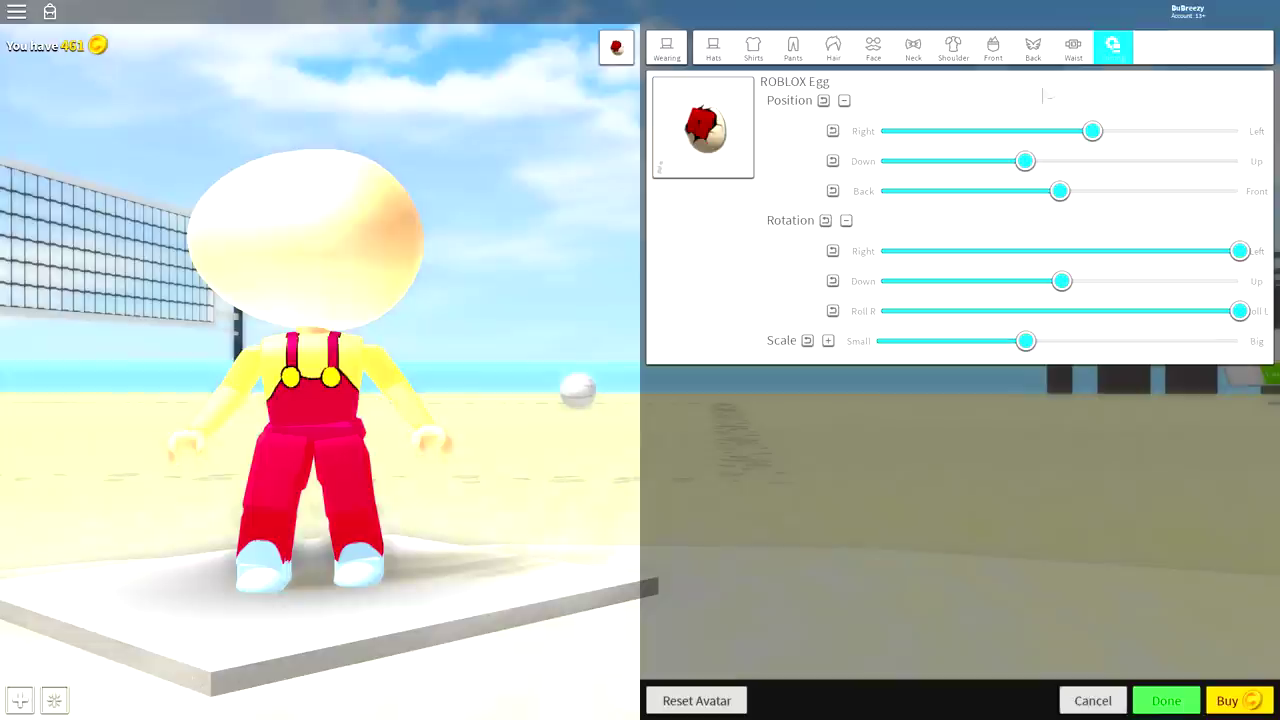
left_click_drag(1100, 131, 1113, 134)
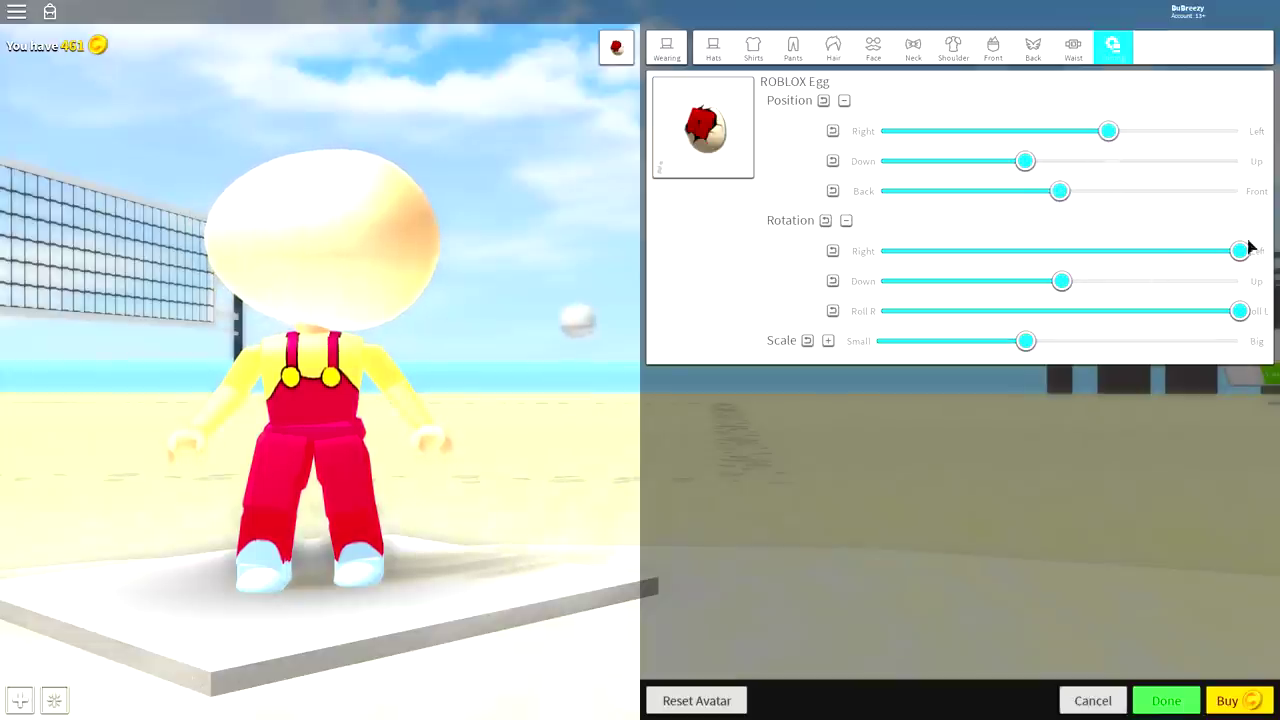
mouse_move(1249, 249)
left_mouse_down()
mouse_move(1211, 260)
mouse_move(1238, 261)
left_mouse_up()
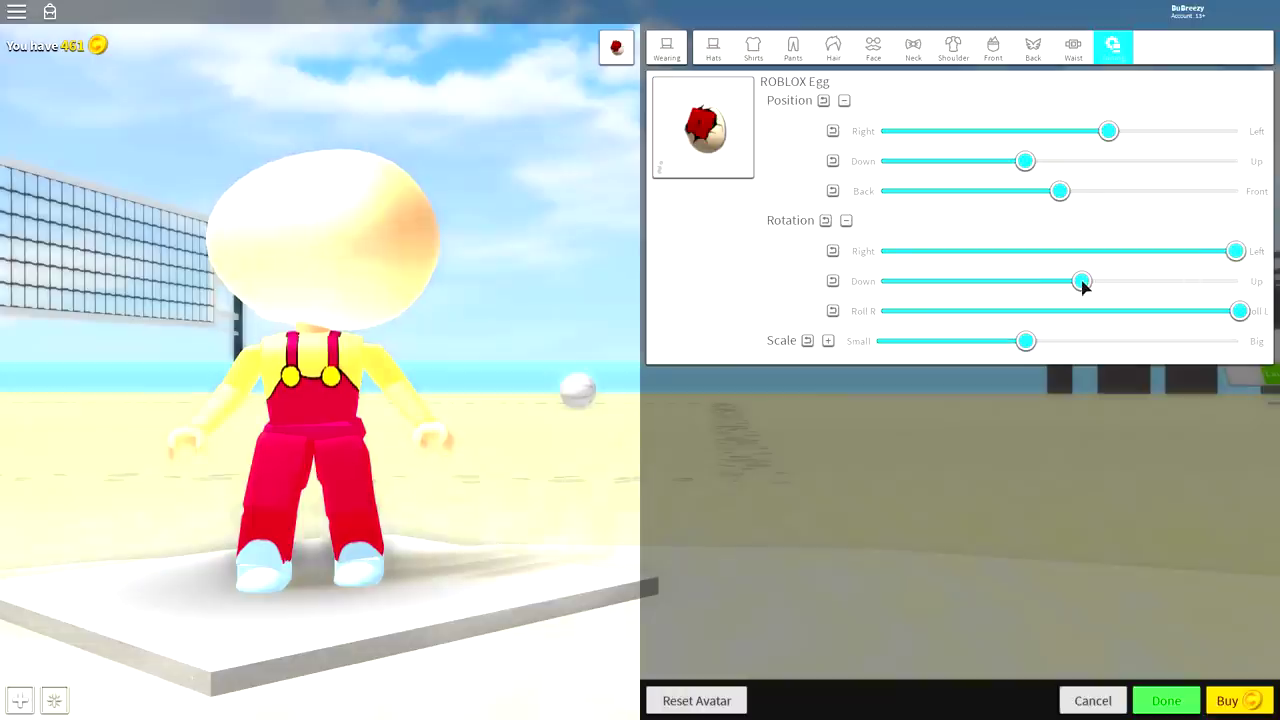
mouse_move(1231, 252)
left_mouse_down()
mouse_move(1186, 249)
mouse_move(1237, 251)
left_mouse_up()
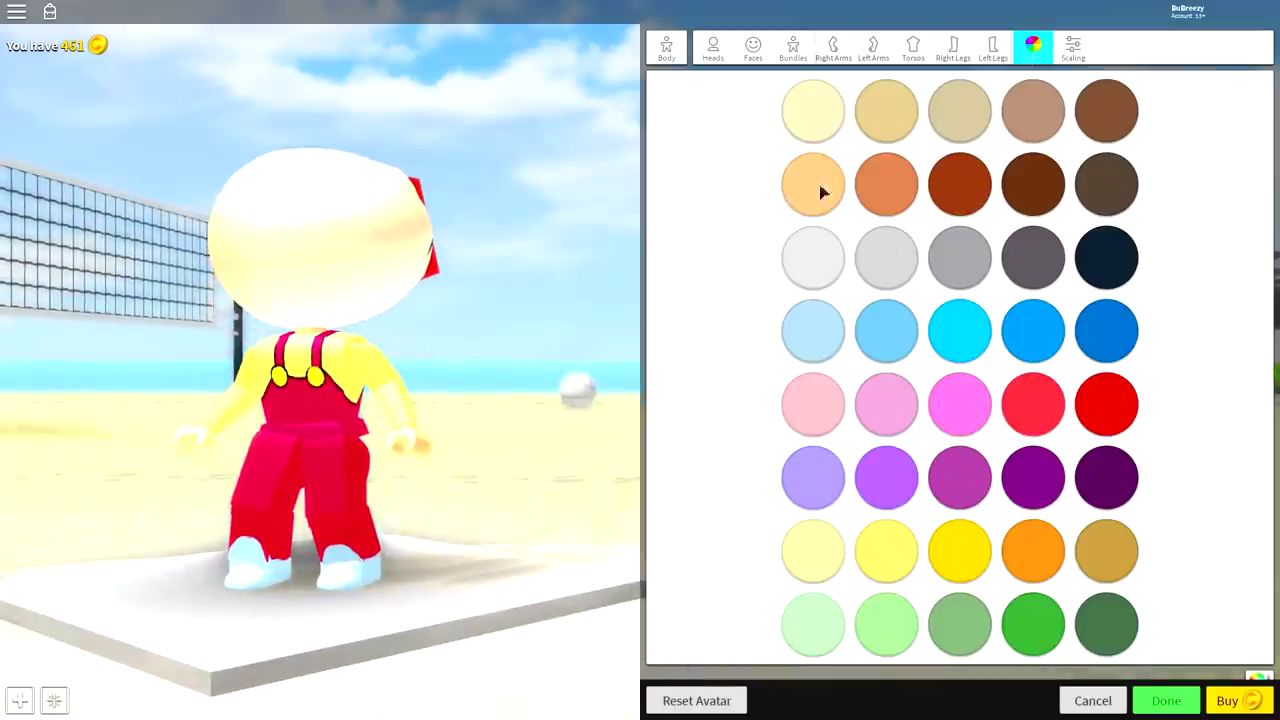
Switch the skin from light orange to a custom pale yellow on the colour wheel.
left_click(820, 188)
left_click(1258, 676)
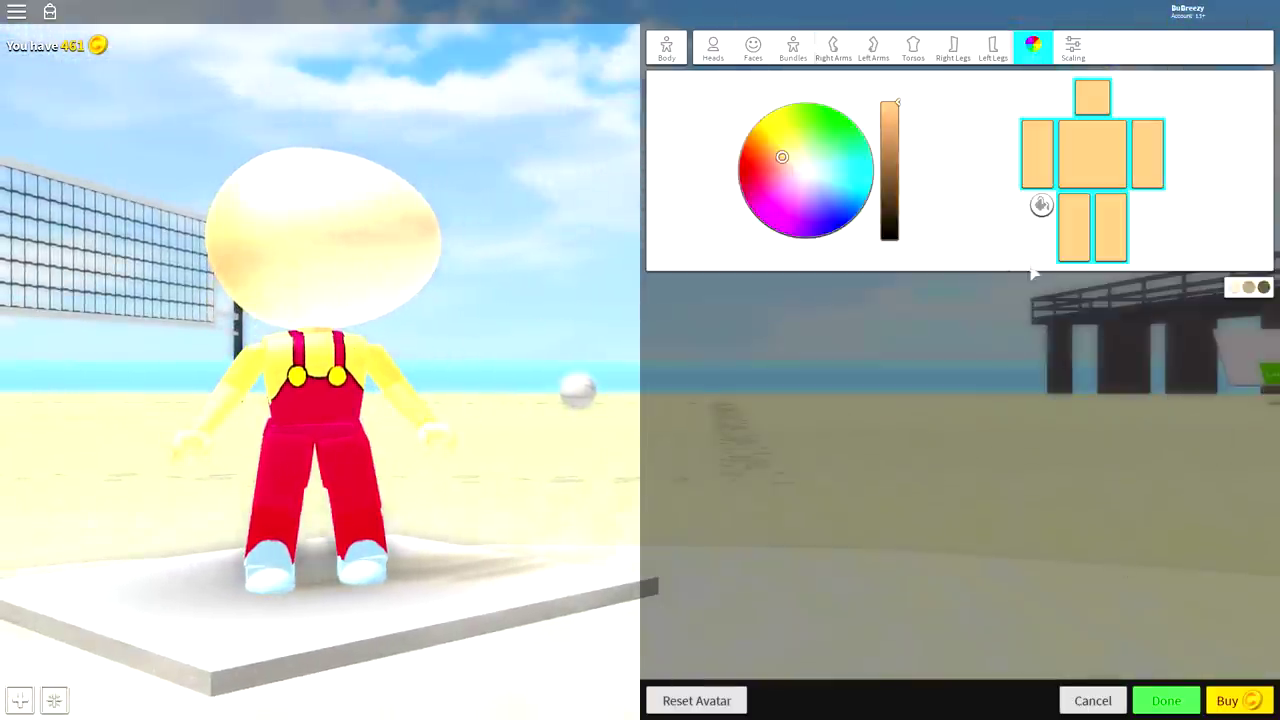
left_click_drag(792, 173, 790, 165)
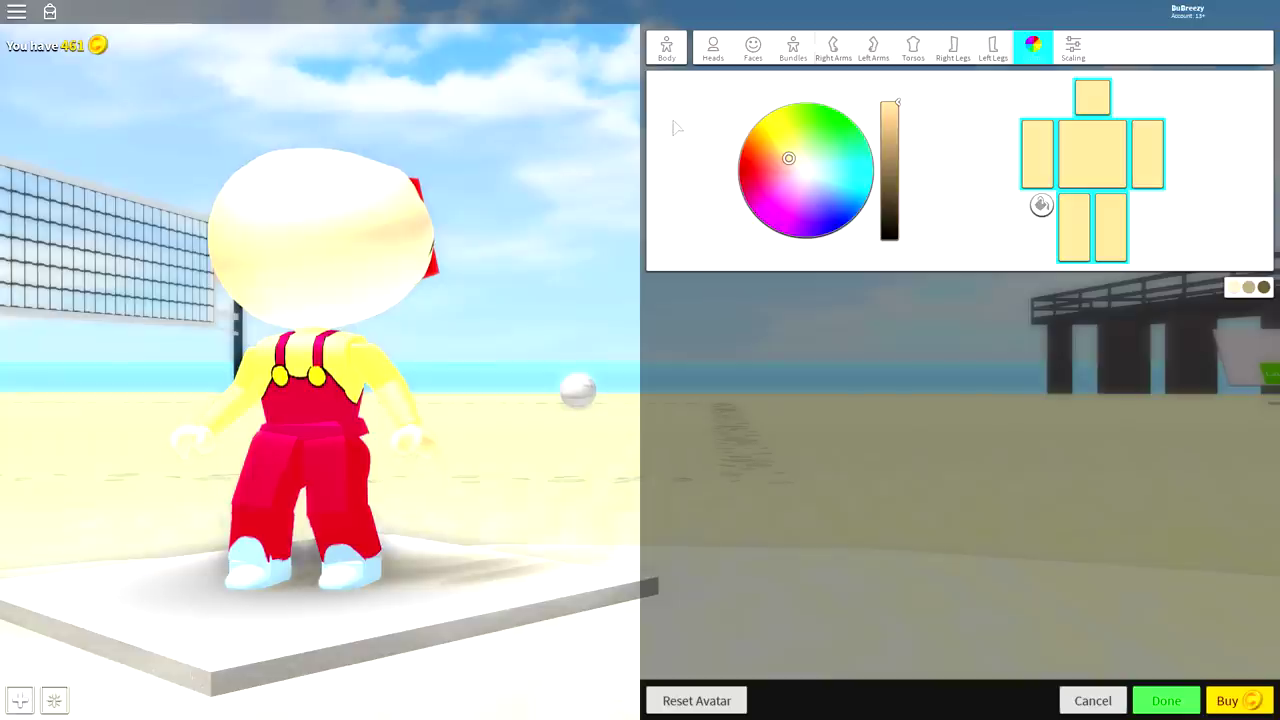
Search face accessories for 'eye pop' and equip the first result.
left_click(666, 47)
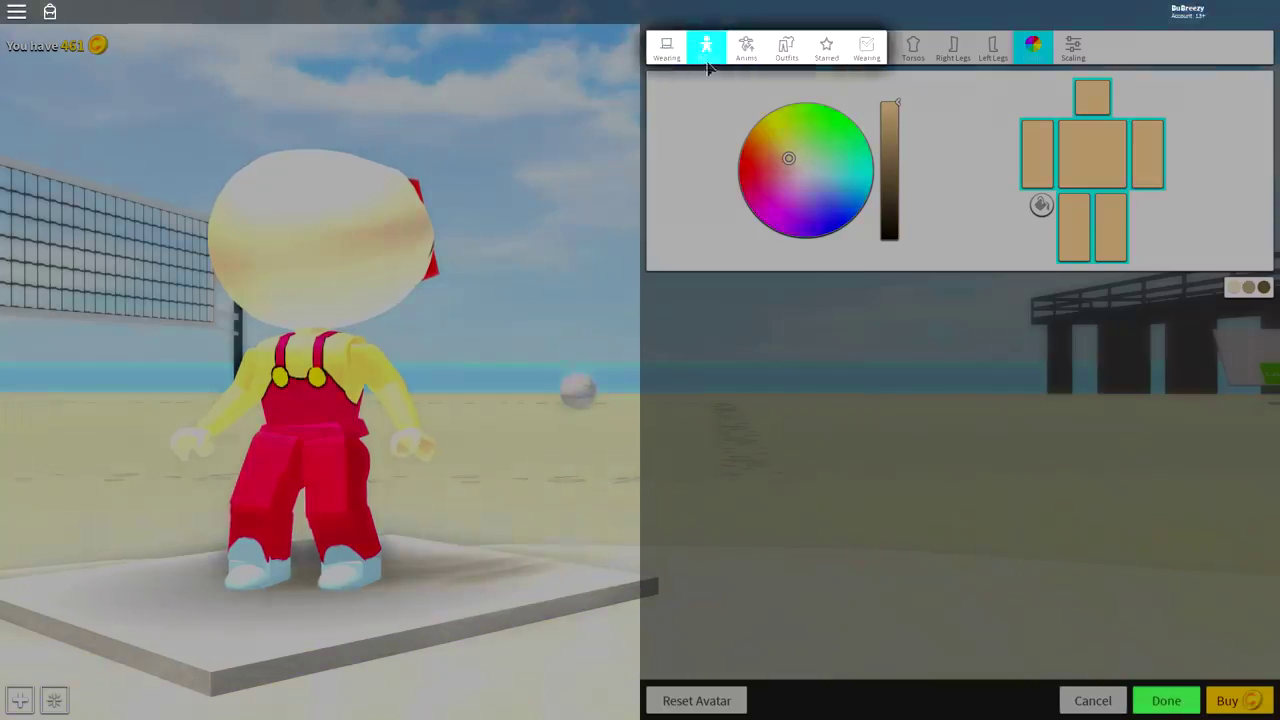
left_click(678, 47)
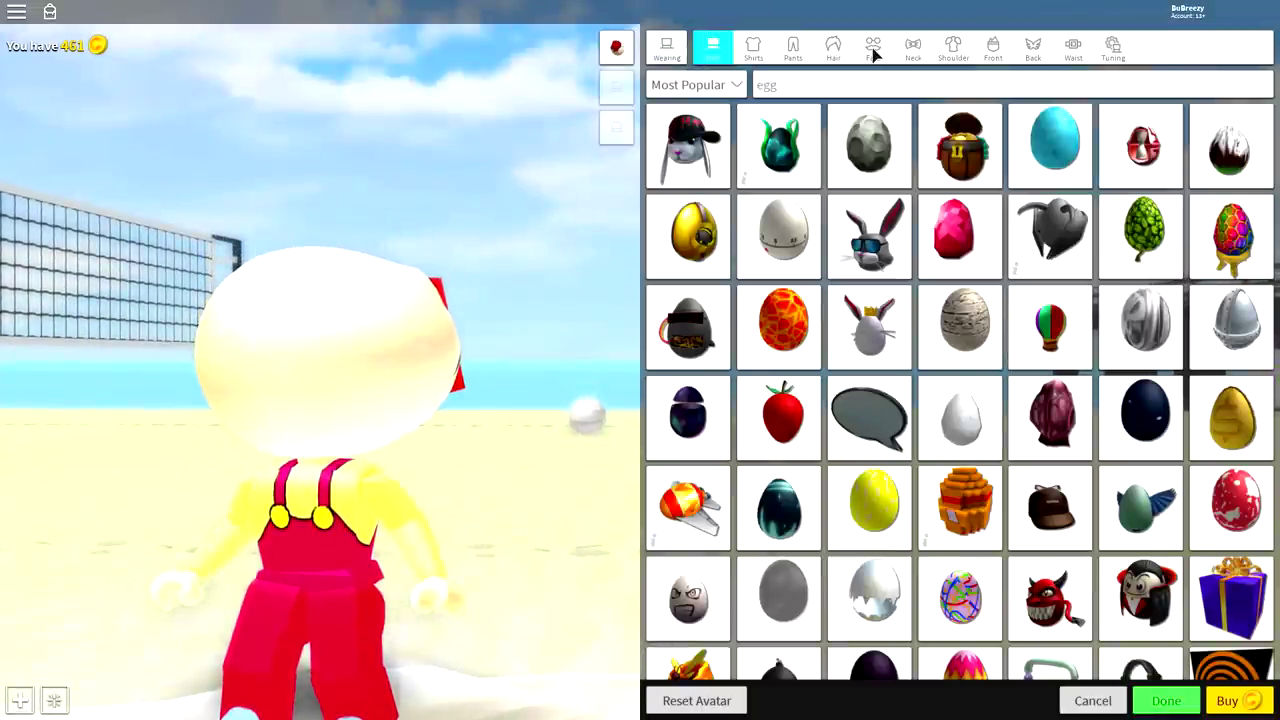
left_click(872, 50)
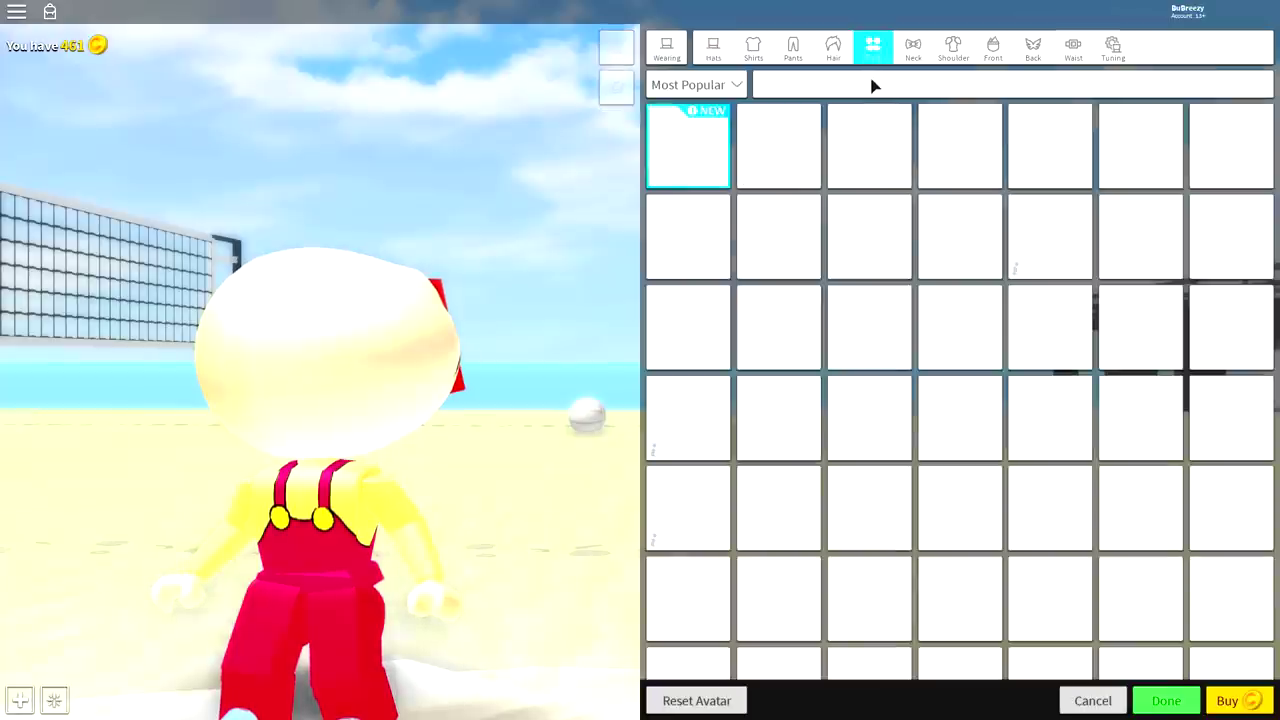
left_click(872, 86)
type("eye pop")
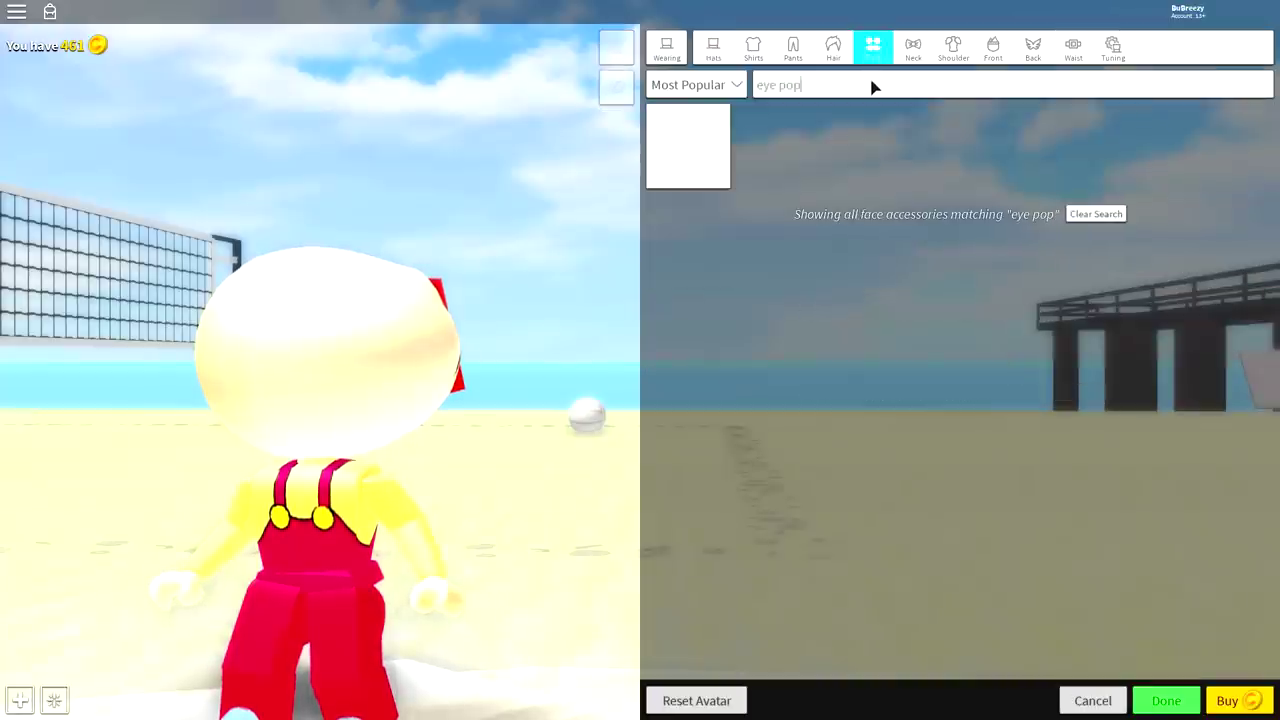
left_click(688, 150)
Search 'nerd glasses', try one pair on and off, then equip the Eye Poppers.
left_click(836, 86)
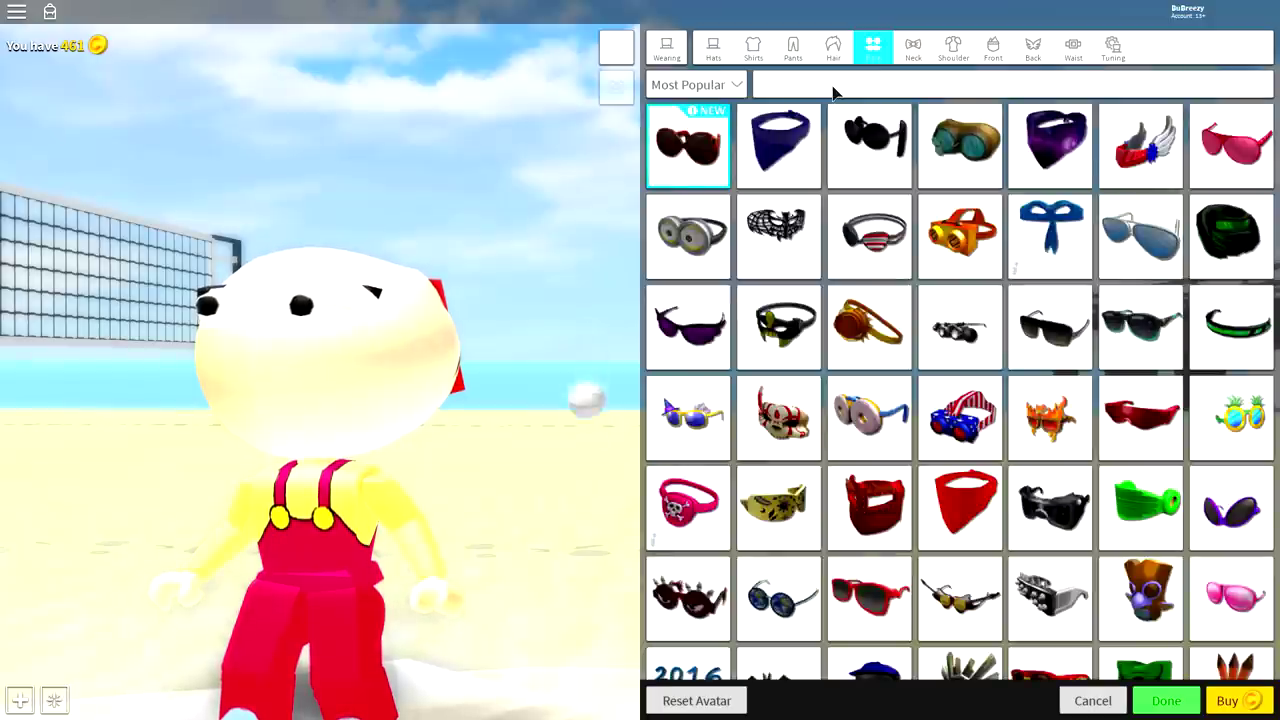
type("nerd glasses")
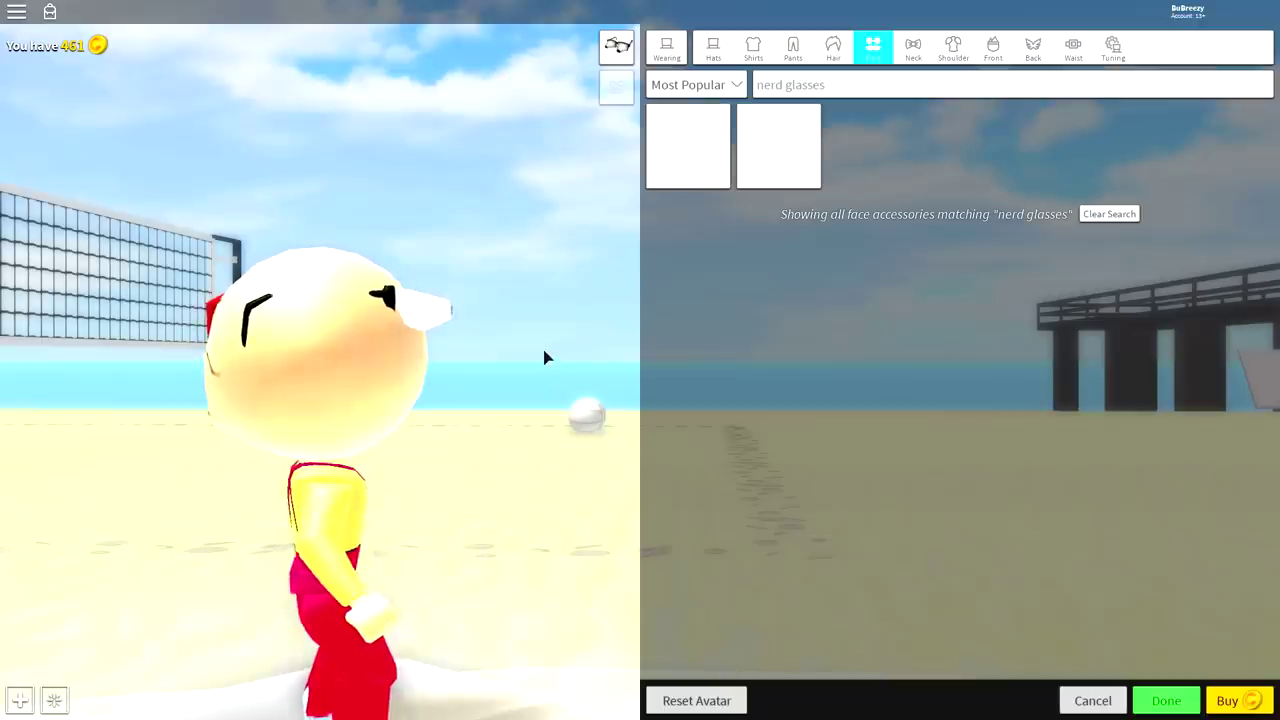
left_click(782, 153)
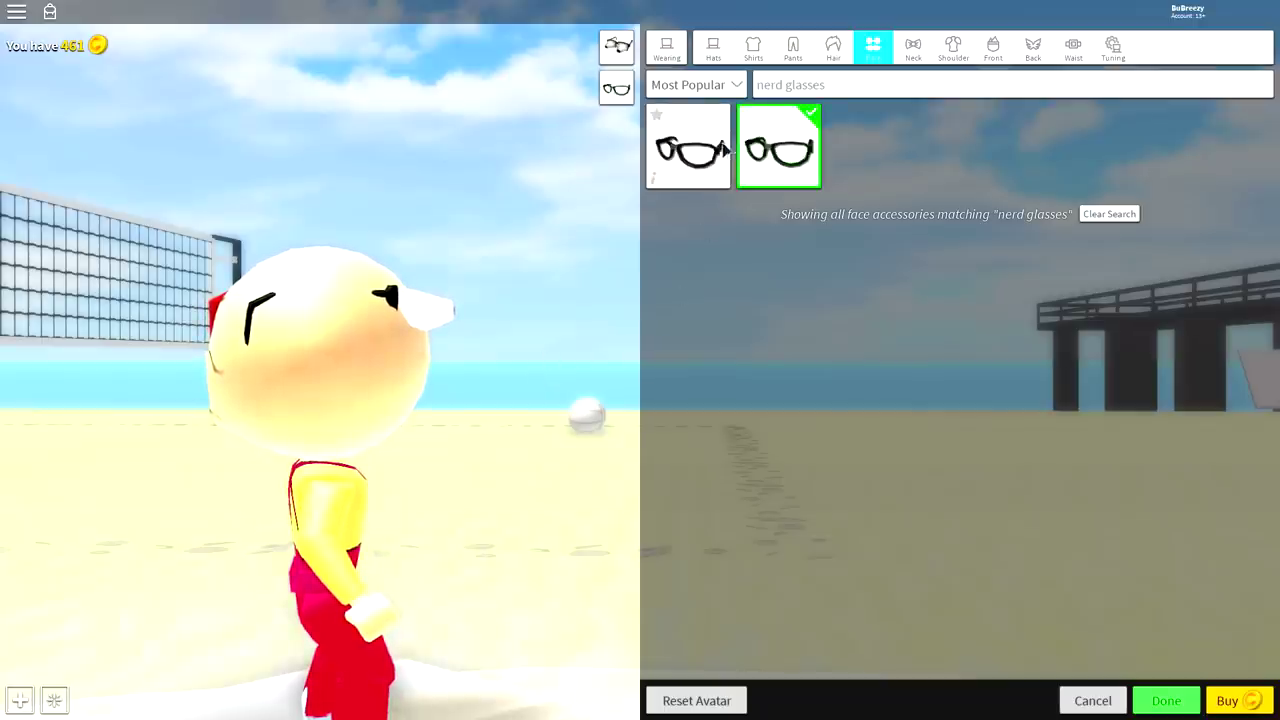
left_click(782, 153)
left_click(798, 90)
type("eye pop")
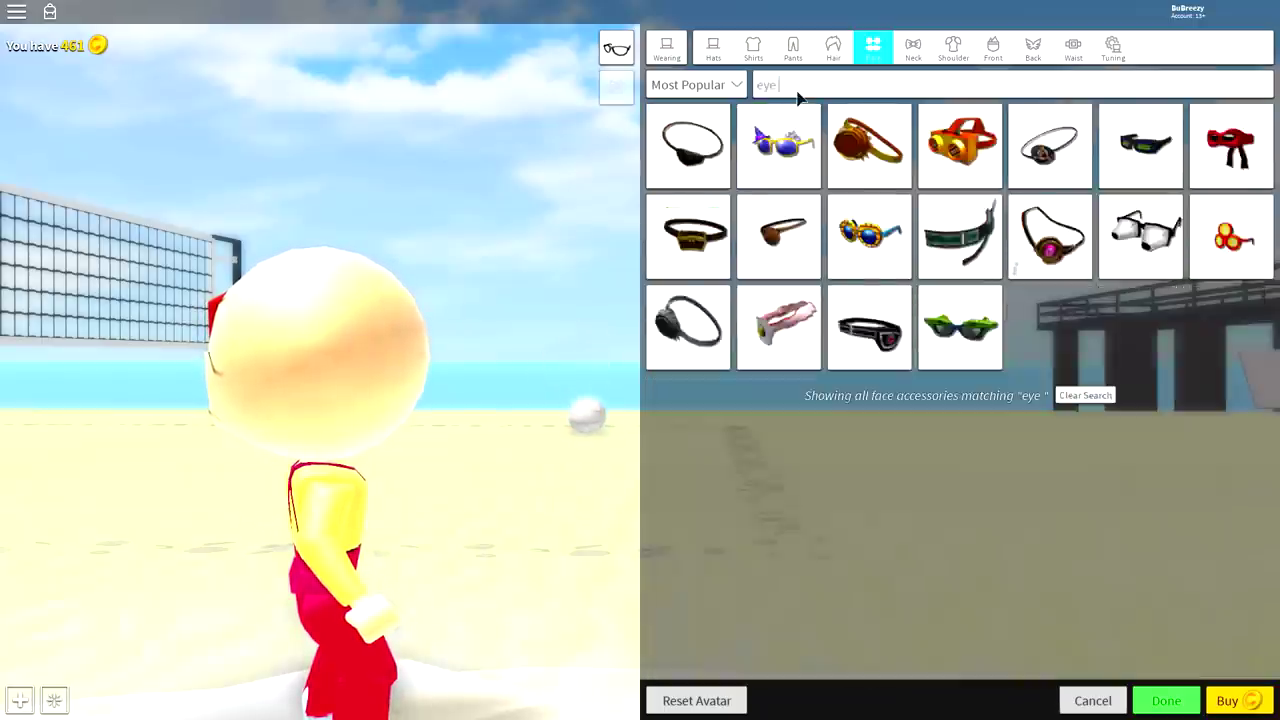
left_click(721, 107)
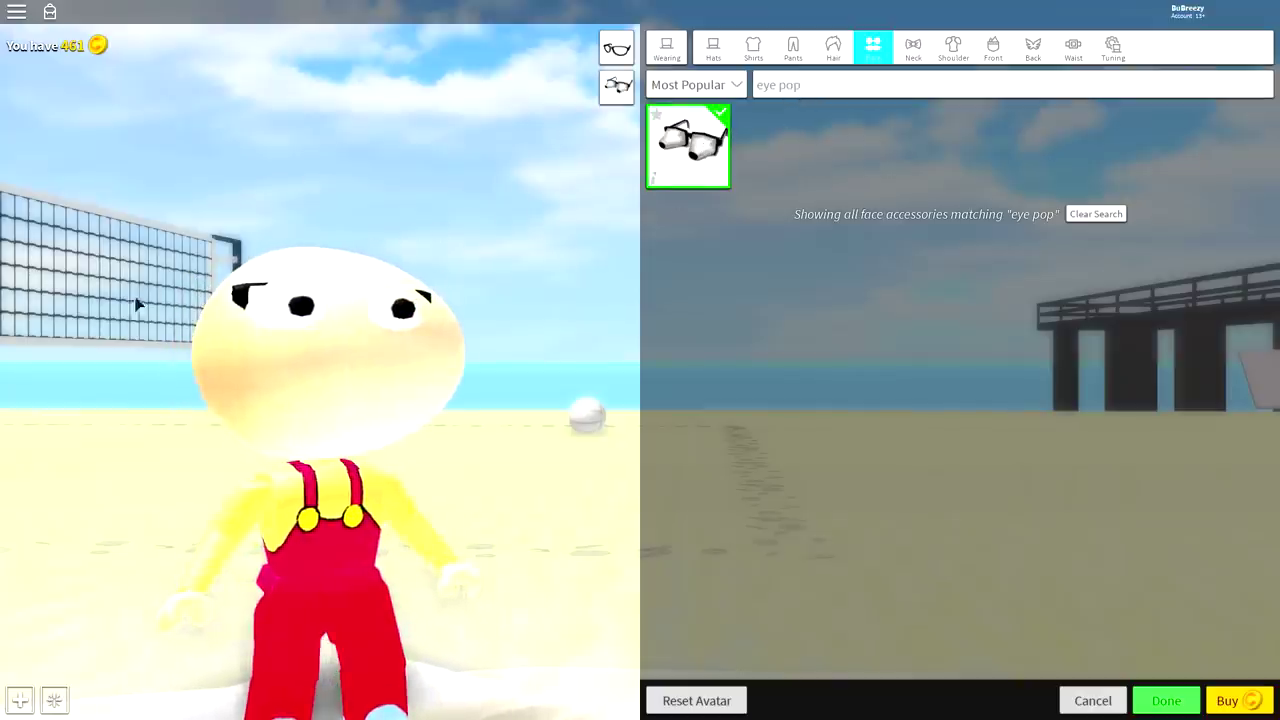
Scale the Eye Poppers up to nearly maximum, lower them and bring them forward.
left_click(1113, 47)
left_click_drag(1118, 401, 1239, 401)
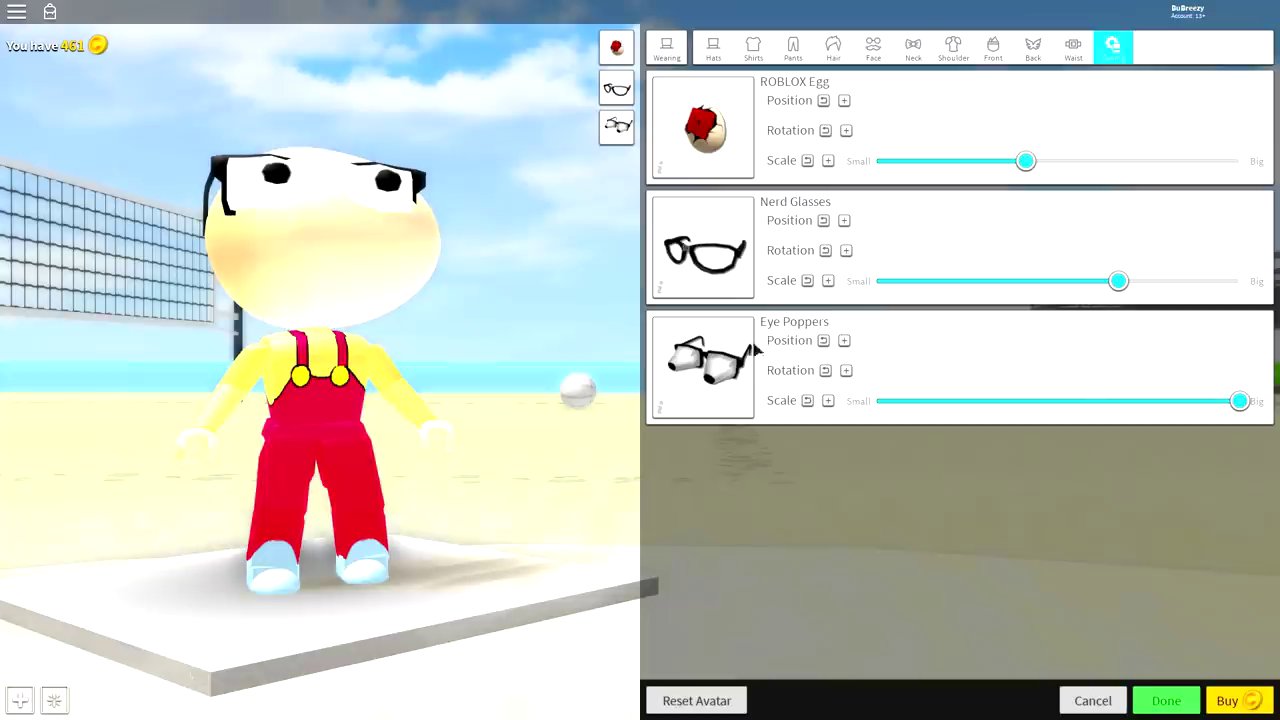
left_click(844, 340)
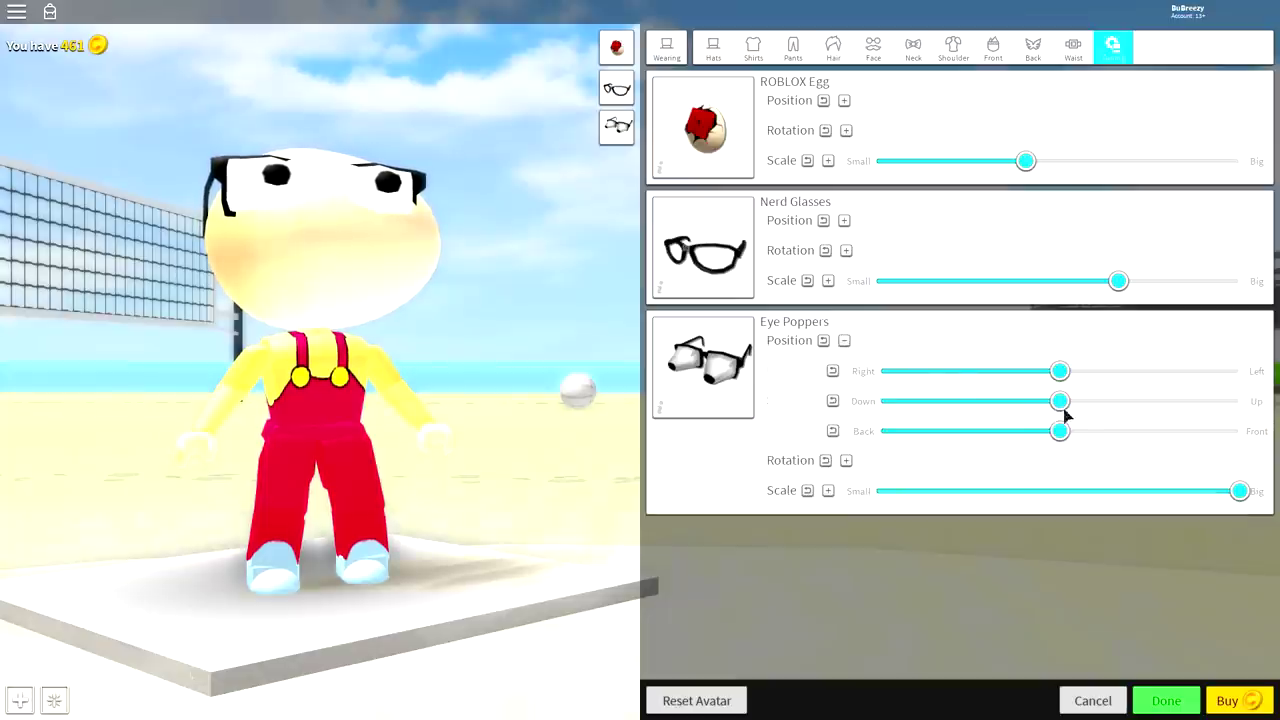
mouse_move(1059, 401)
left_mouse_down()
mouse_move(1006, 401)
mouse_move(1037, 401)
mouse_move(1034, 429)
mouse_move(1014, 434)
left_mouse_up()
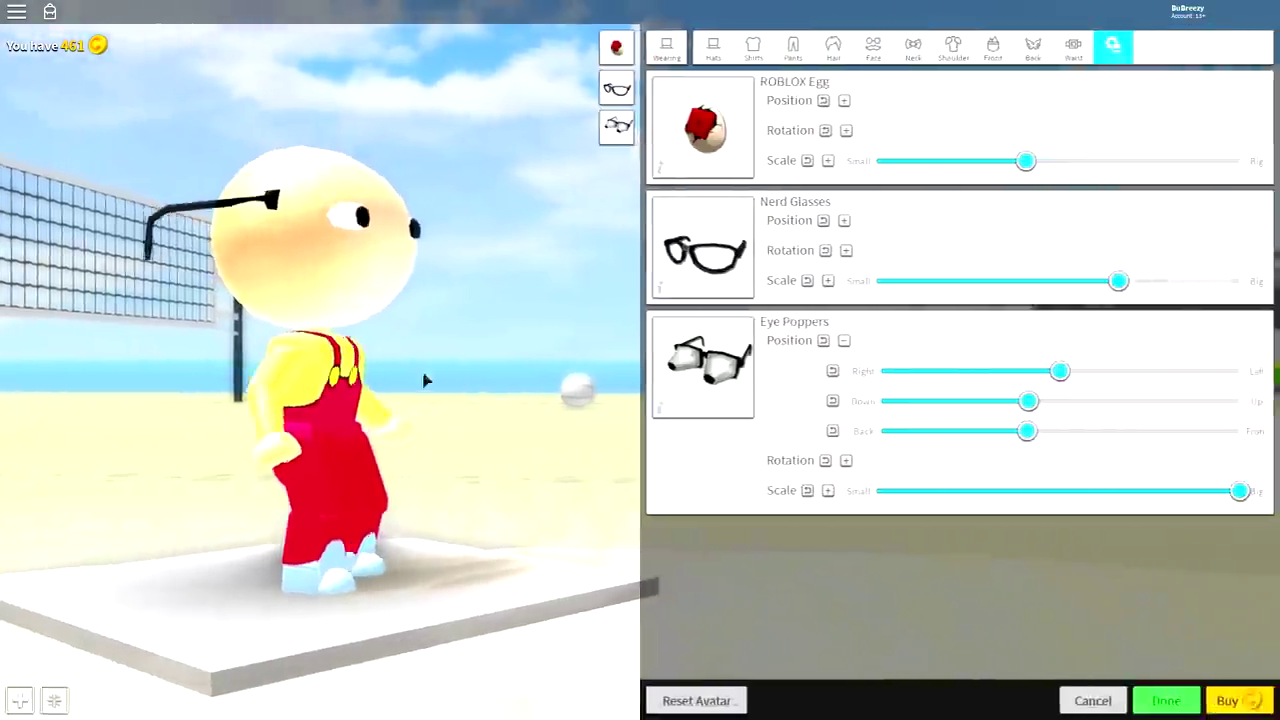
left_click_drag(1239, 492, 1181, 494)
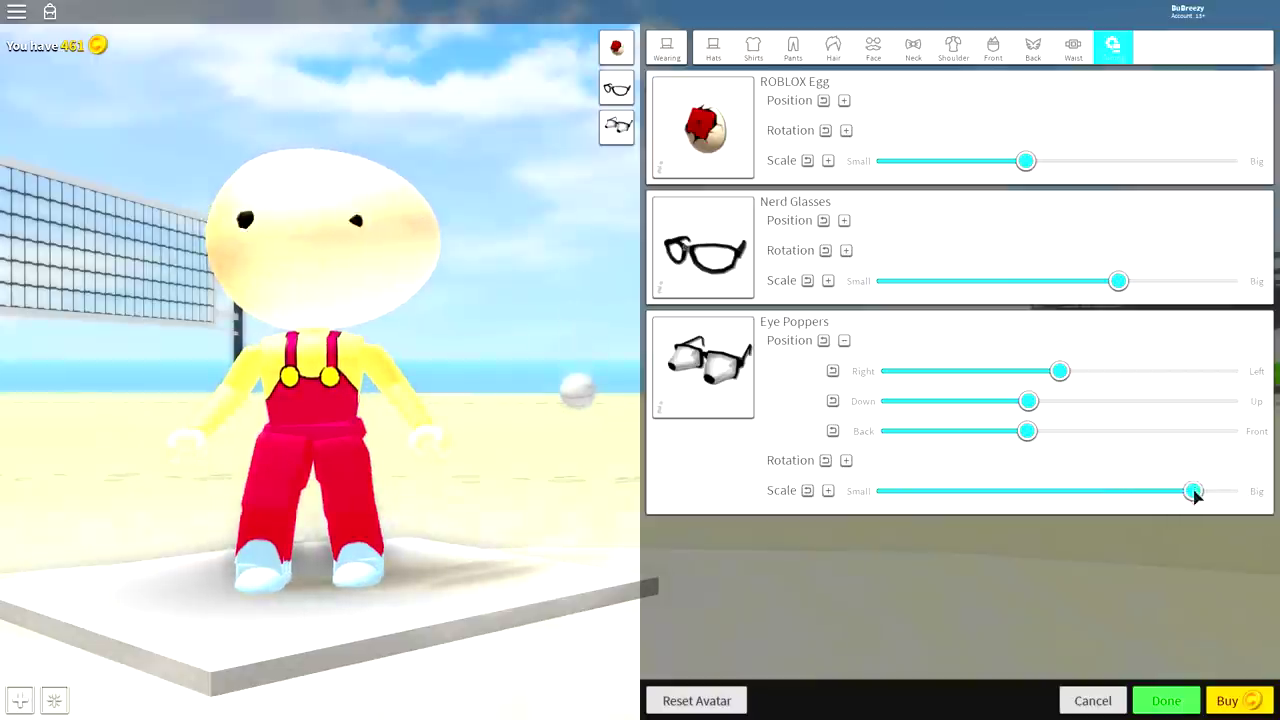
left_click(828, 490)
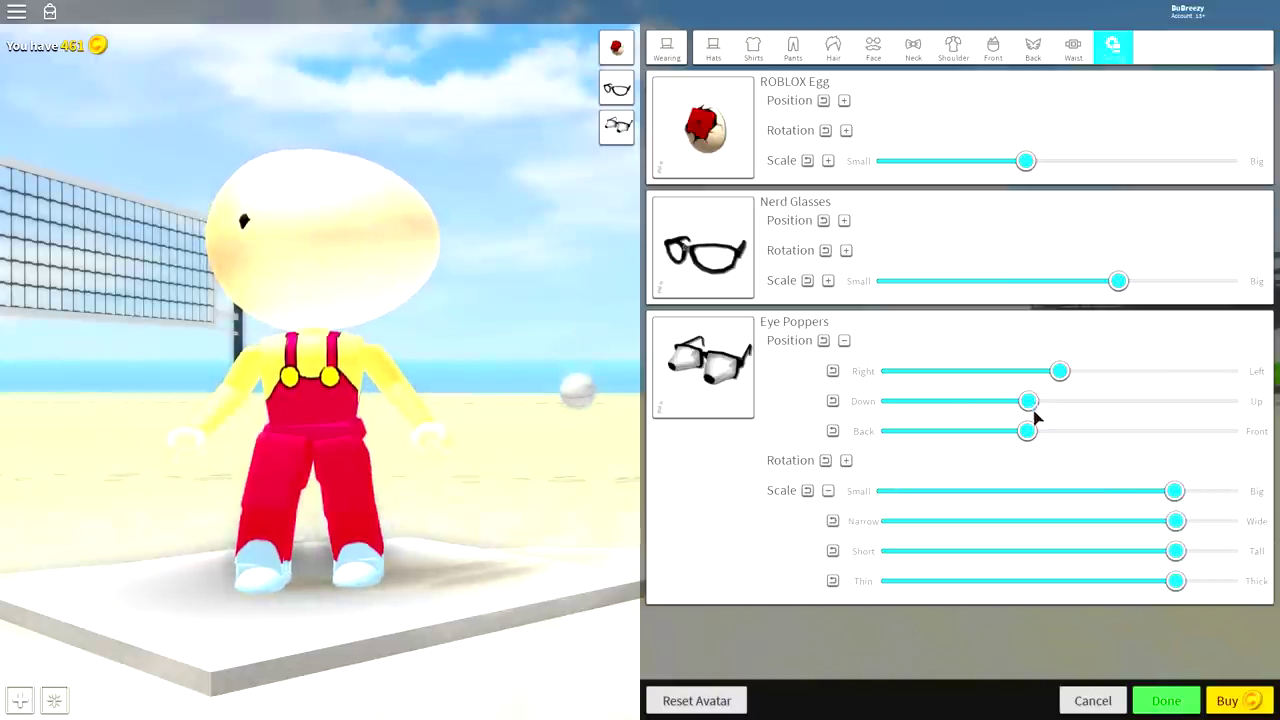
mouse_move(1027, 430)
left_mouse_down()
mouse_move(1057, 430)
mouse_move(1026, 404)
mouse_move(1079, 373)
left_mouse_up()
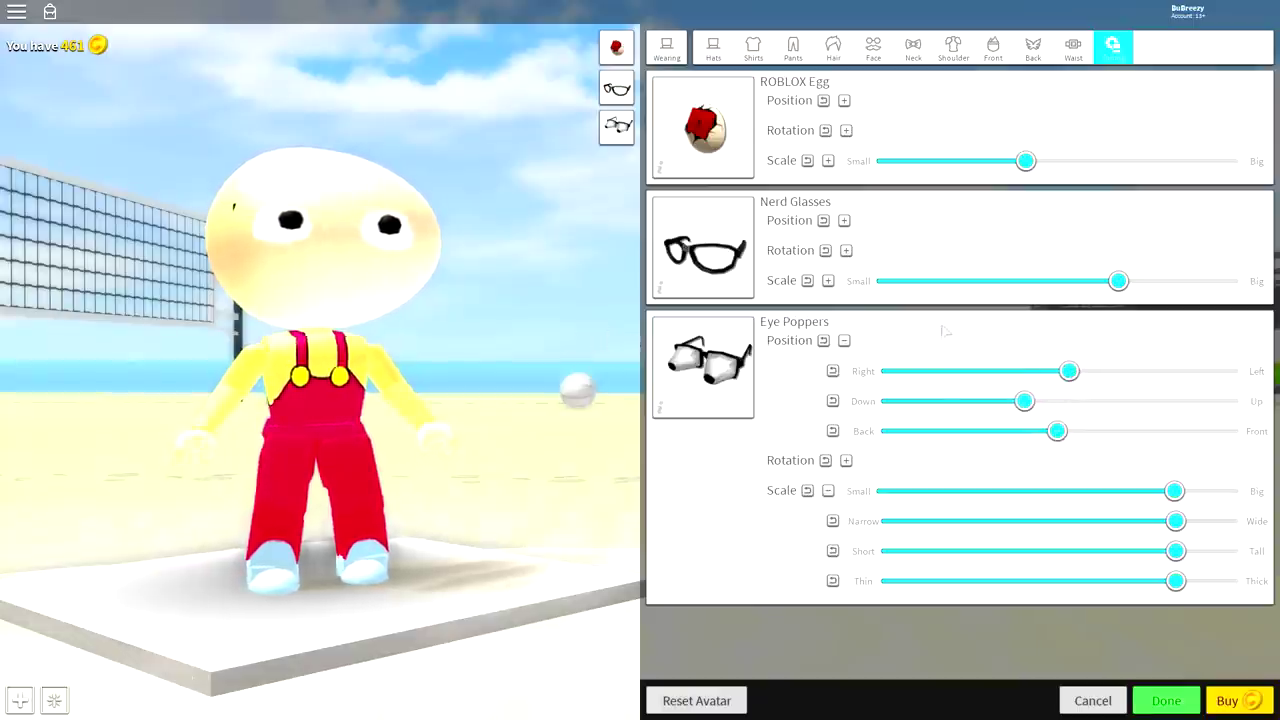
Fine-tune the Eye Poppers' rotation and height, making them narrower and taller.
left_click(846, 460)
left_click_drag(1062, 491, 1069, 491)
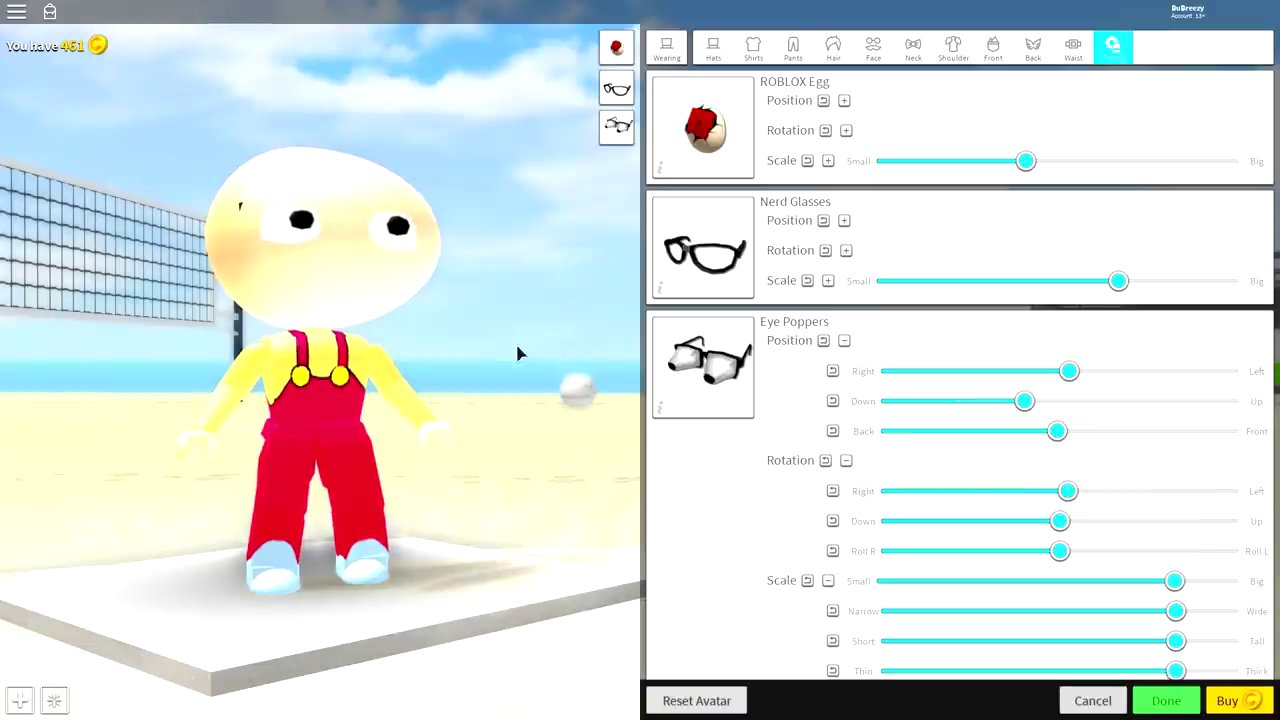
mouse_move(1024, 401)
left_mouse_down()
mouse_move(1010, 402)
mouse_move(1022, 402)
left_mouse_up()
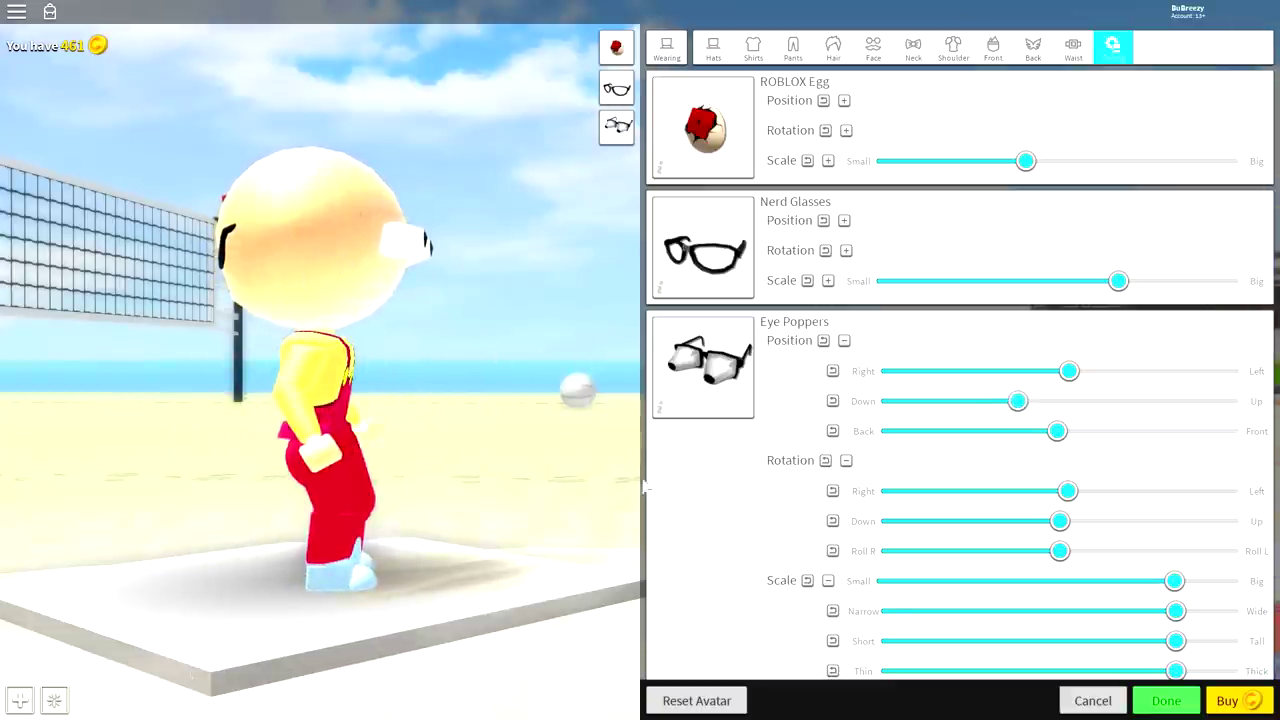
scroll(1131, 646, "down", 1)
left_click_drag(1173, 650, 1034, 652)
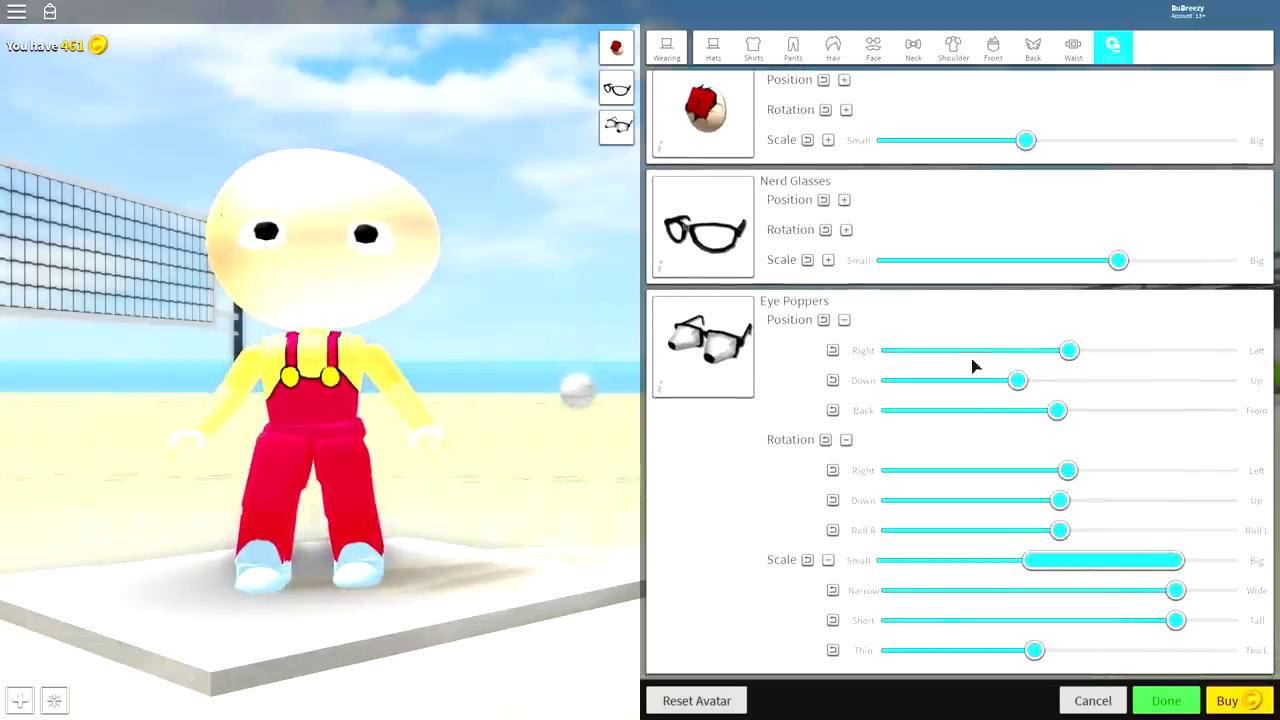
left_click_drag(1020, 385, 1016, 388)
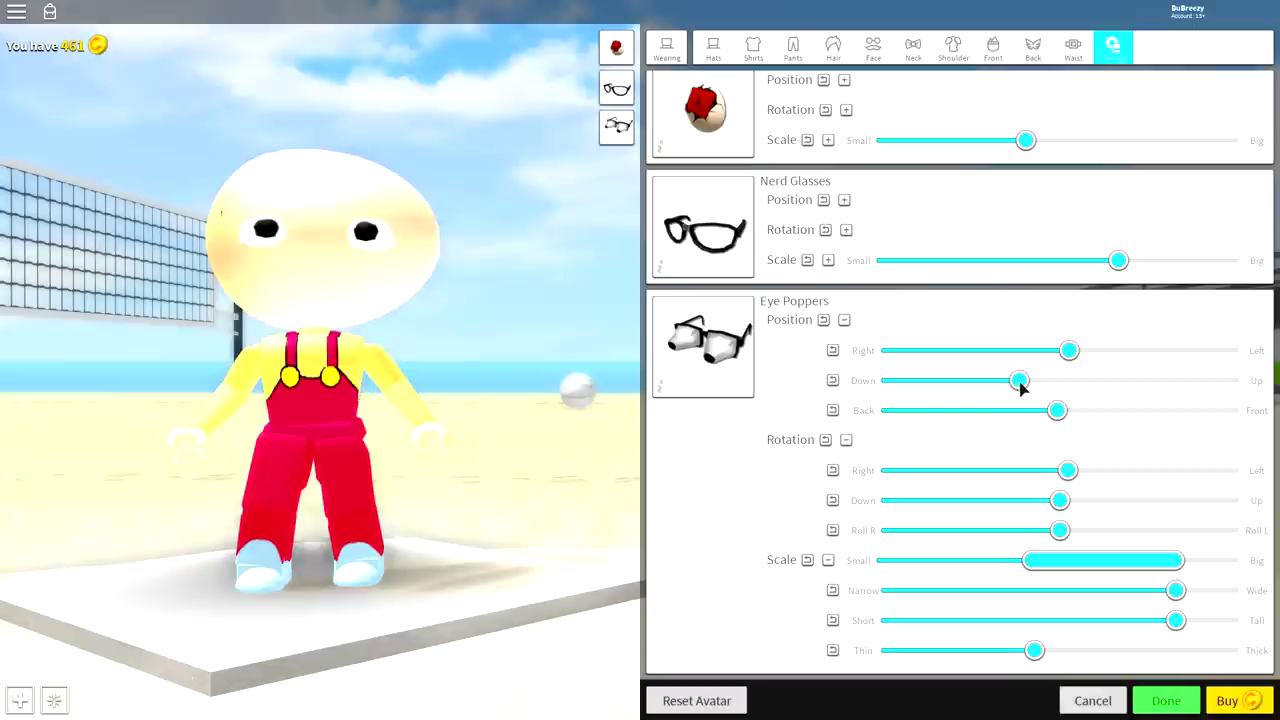
mouse_move(1176, 591)
left_mouse_down()
mouse_move(1229, 591)
mouse_move(1157, 591)
mouse_move(1185, 624)
mouse_move(1242, 624)
left_mouse_up()
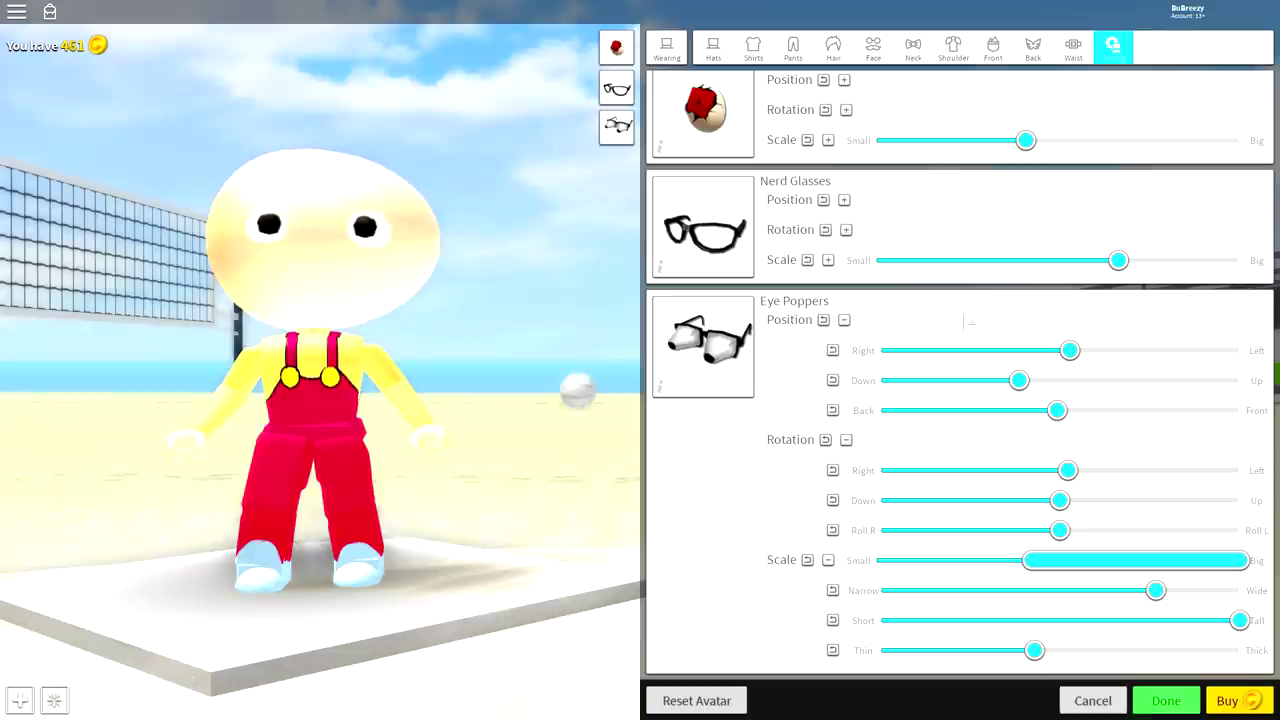
Enlarge the Nerd Glasses and bring them forward onto the avatar's face.
left_click(844, 200)
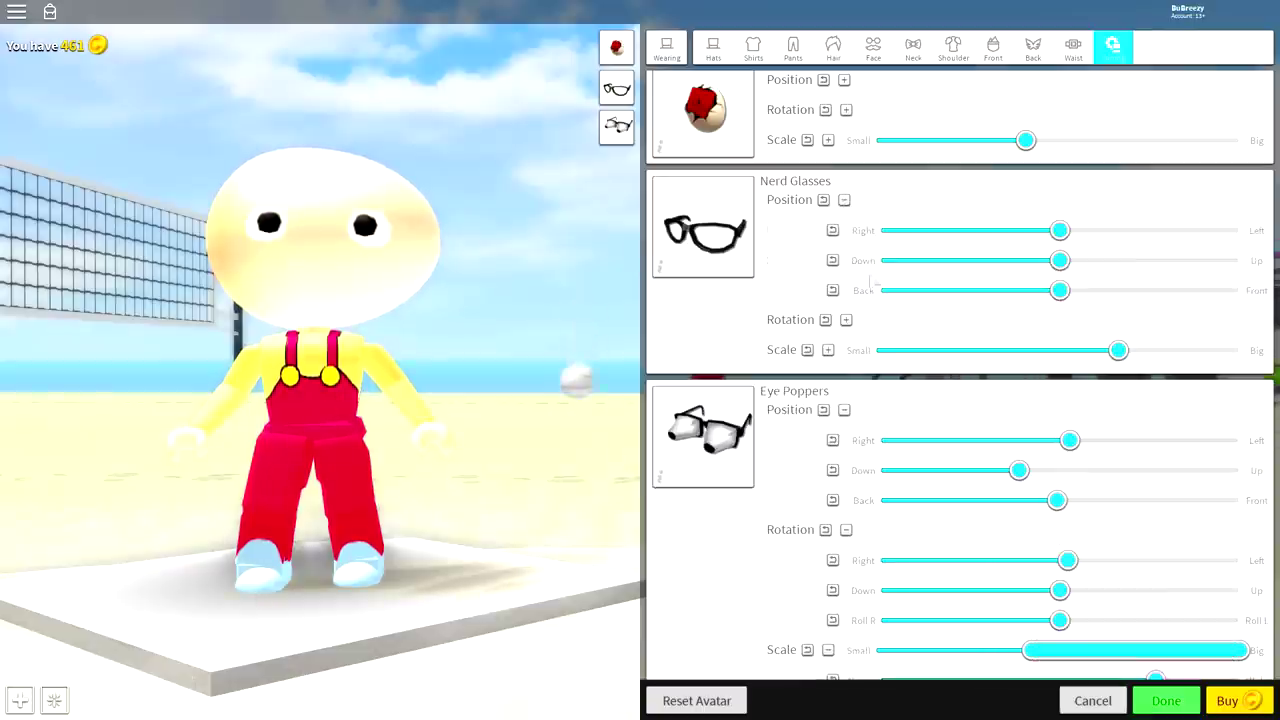
left_click(846, 320)
mouse_move(1138, 445)
left_mouse_down()
mouse_move(1206, 420)
mouse_move(1231, 440)
left_mouse_up()
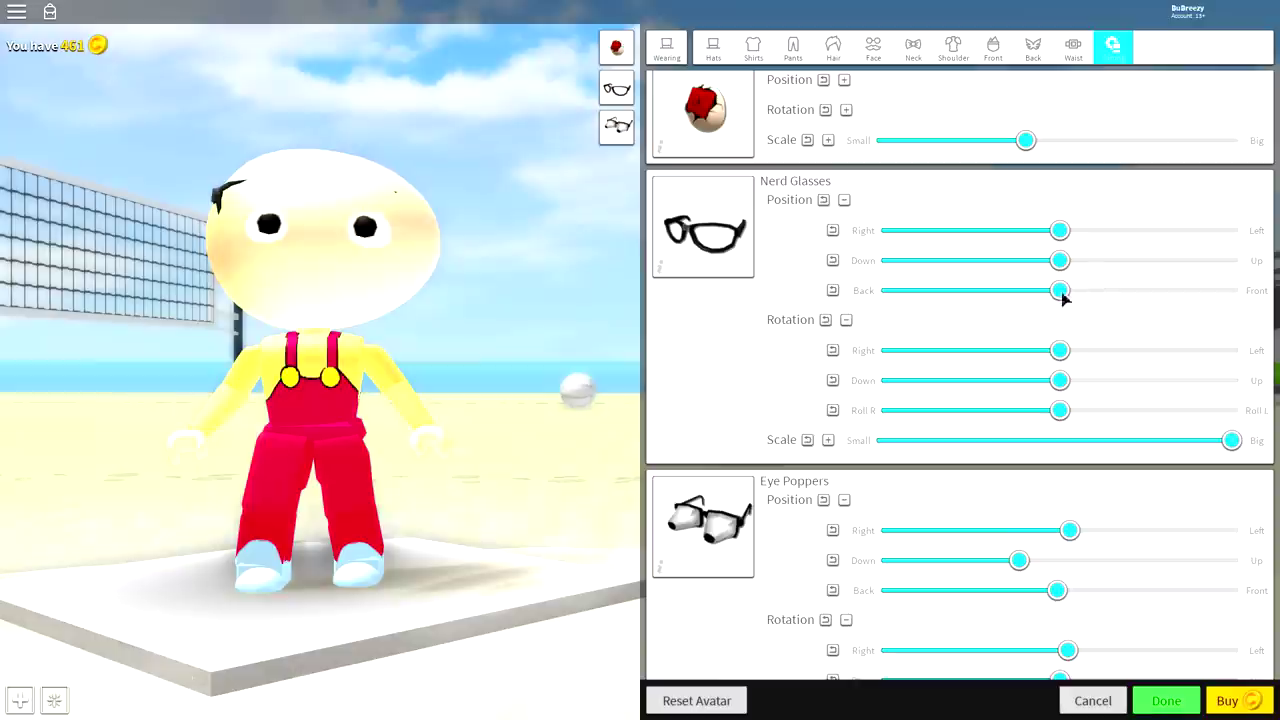
left_click_drag(1060, 290, 1189, 290)
Tilt the glasses upward and fine-tune their position so the frame reads as worried eyebrows.
mouse_move(1060, 380)
left_mouse_down()
mouse_move(880, 380)
mouse_move(1240, 380)
mouse_move(1088, 380)
left_mouse_up()
mouse_move(1090, 432)
left_mouse_down()
mouse_move(1225, 428)
mouse_move(1100, 440)
left_mouse_up()
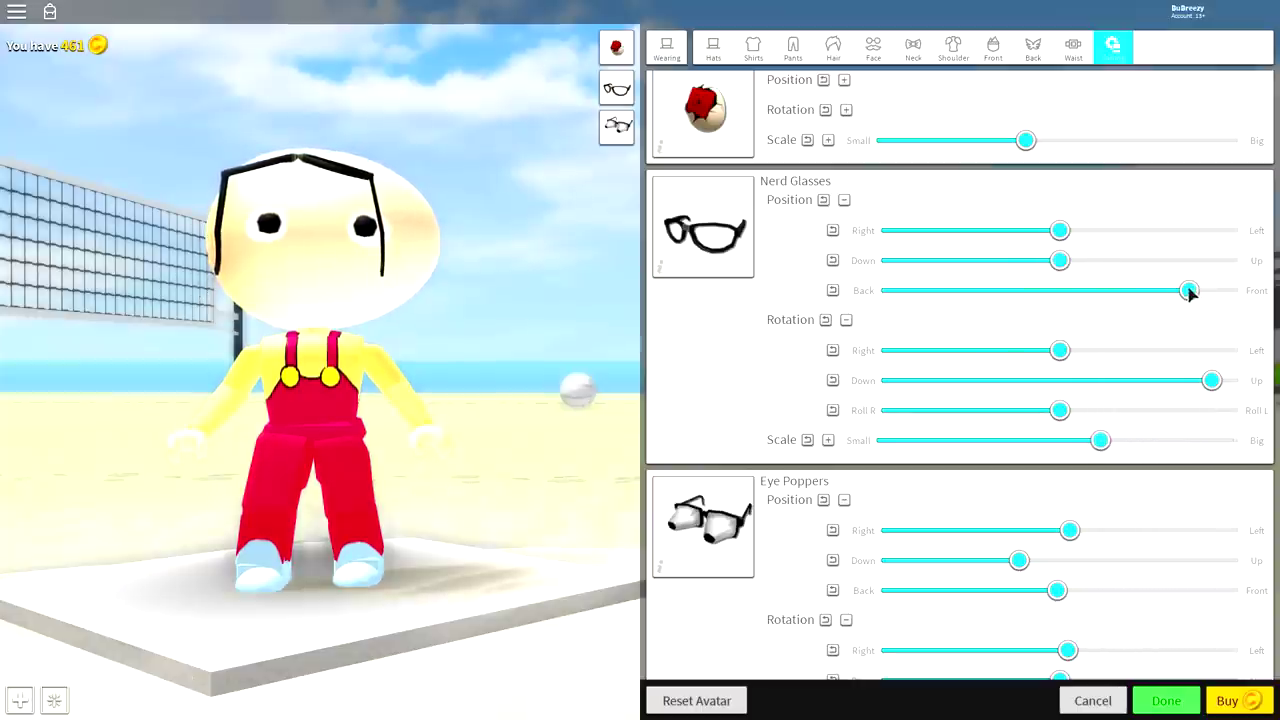
left_click_drag(1188, 290, 1137, 290)
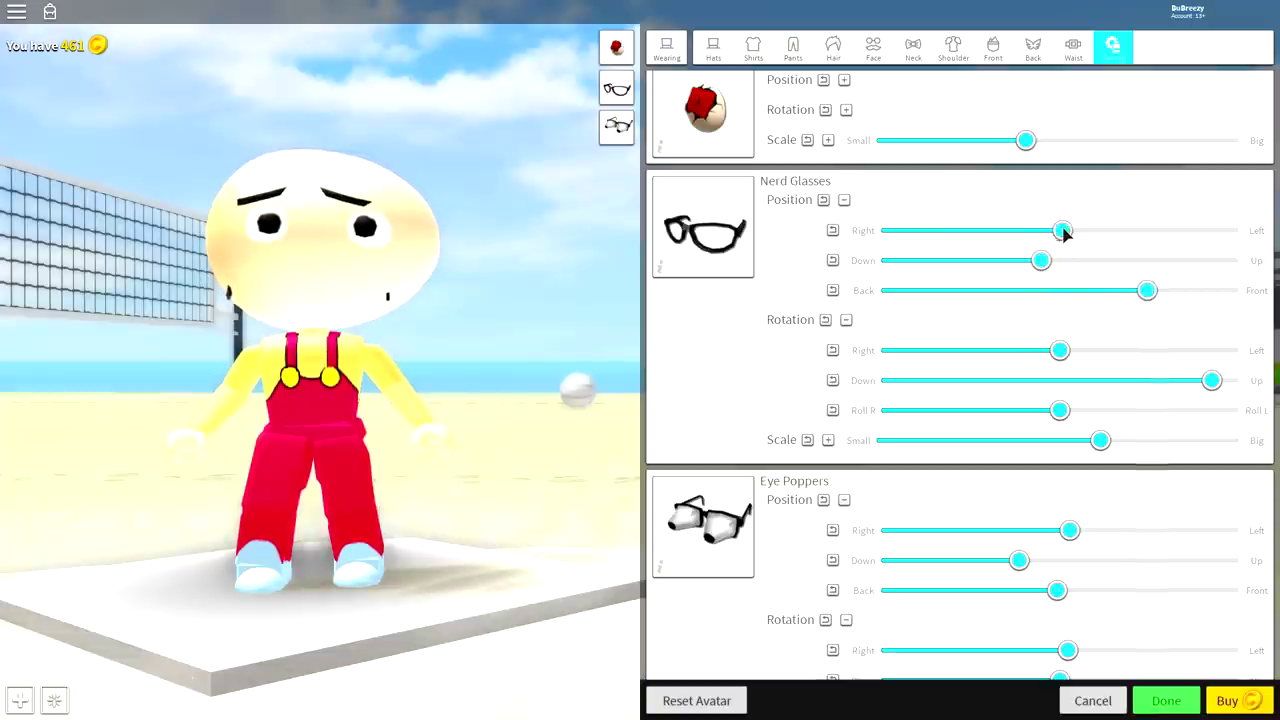
left_click_drag(1080, 232, 1073, 232)
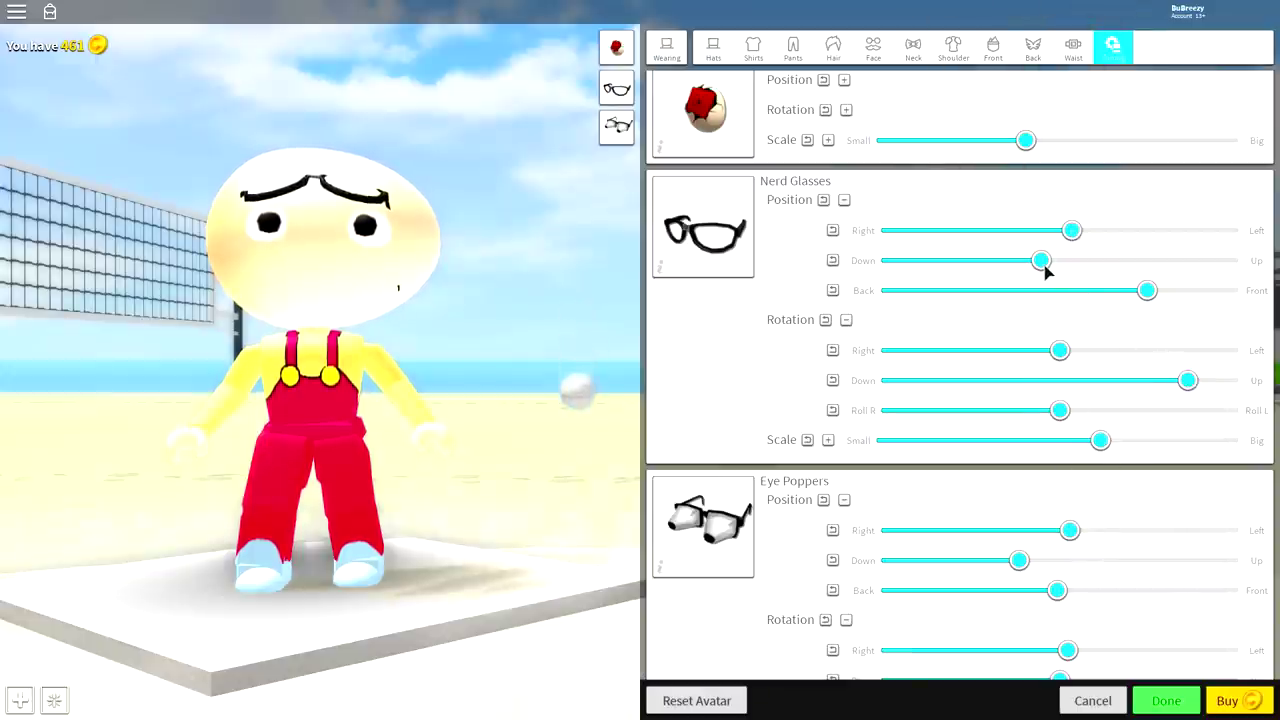
left_click_drag(1043, 266, 1045, 270)
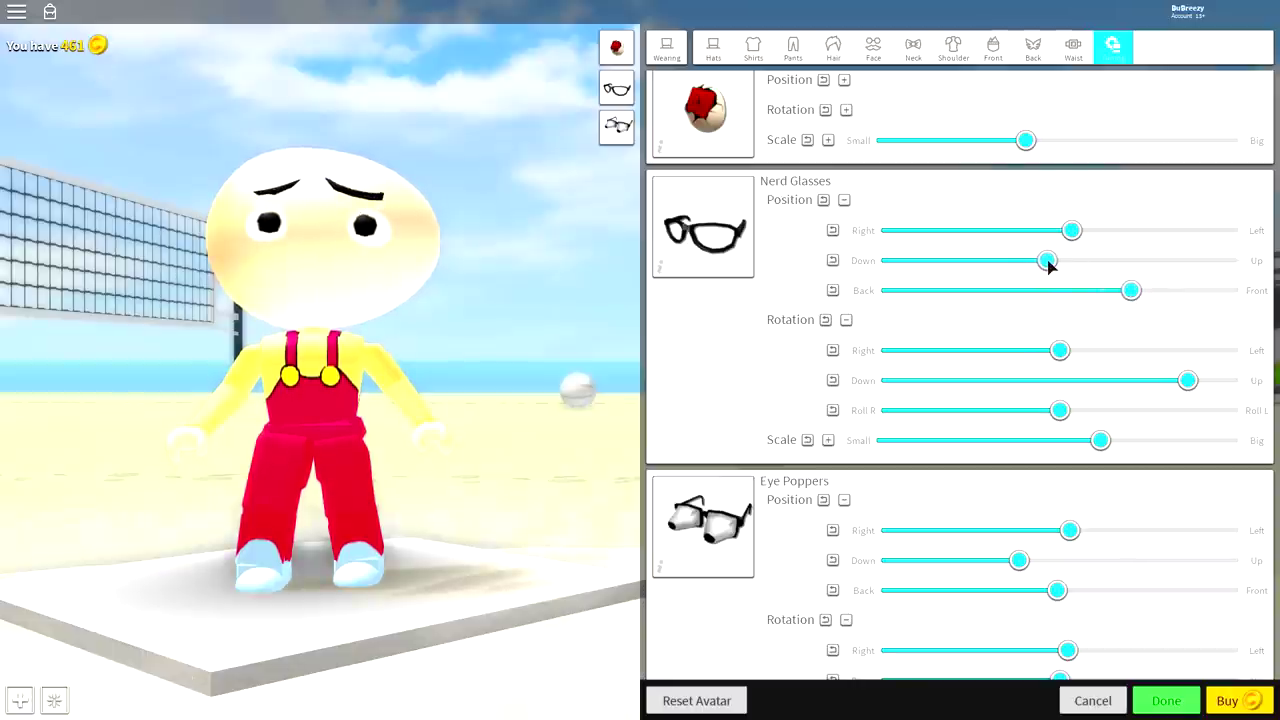
left_click_drag(1137, 290, 1140, 291)
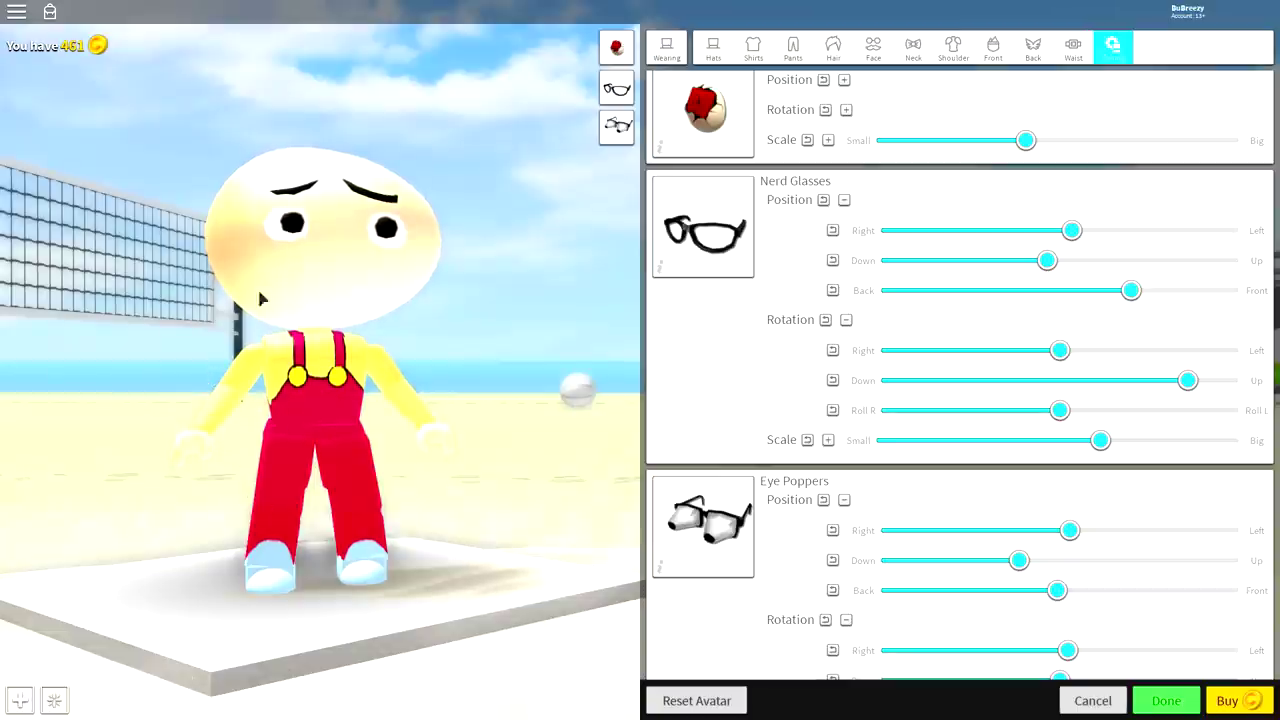
left_click(911, 47)
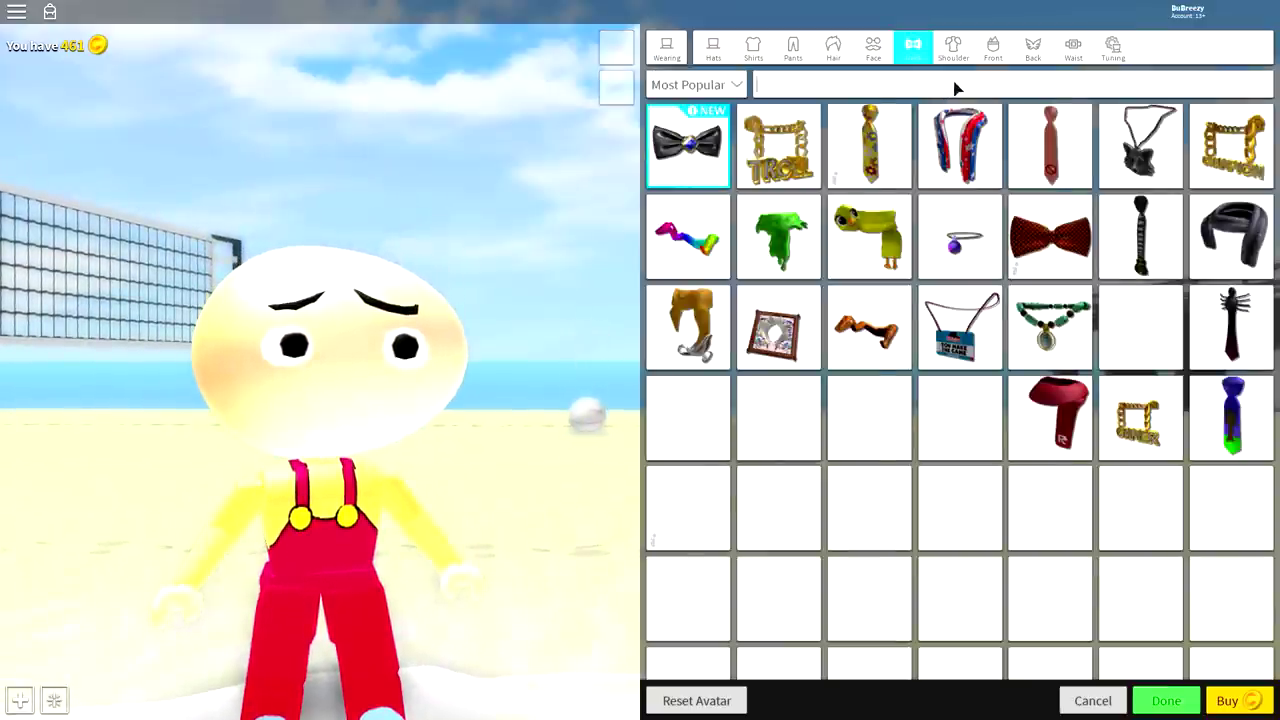
Search 'knotwork', put on the Knotwork Necklace, and return to the Tuning sliders.
type("knotwork")
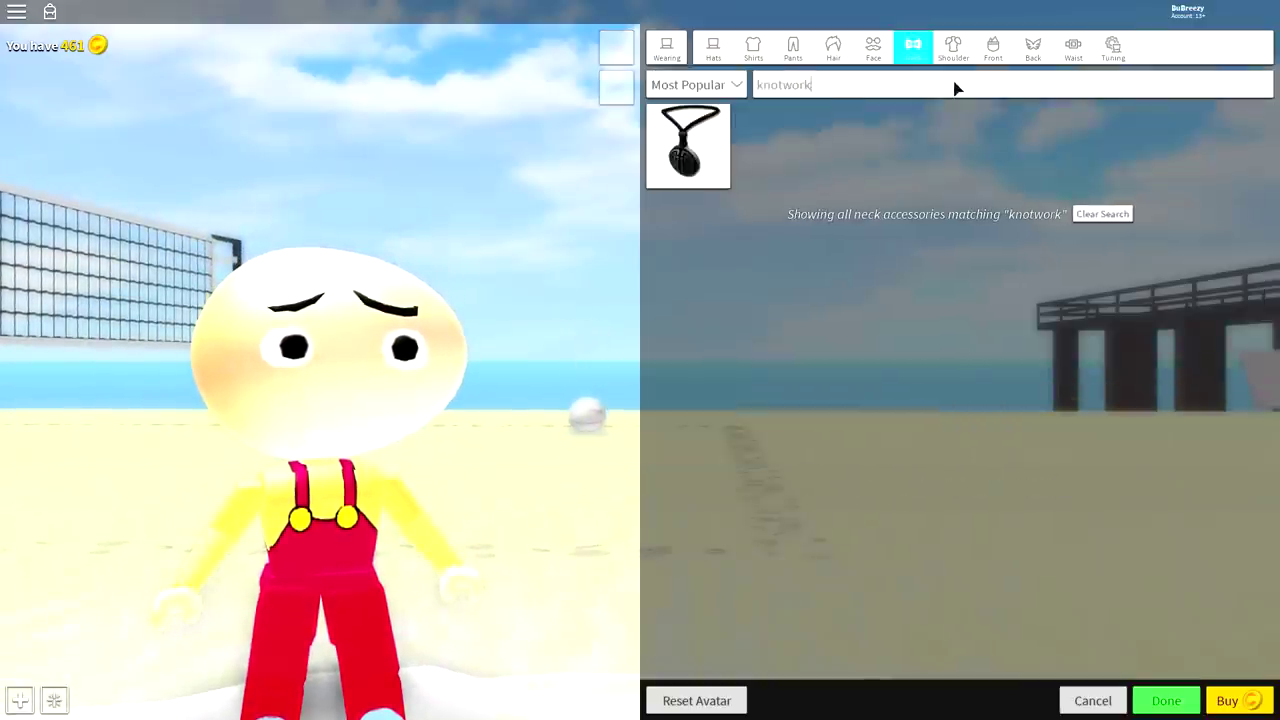
left_click(705, 148)
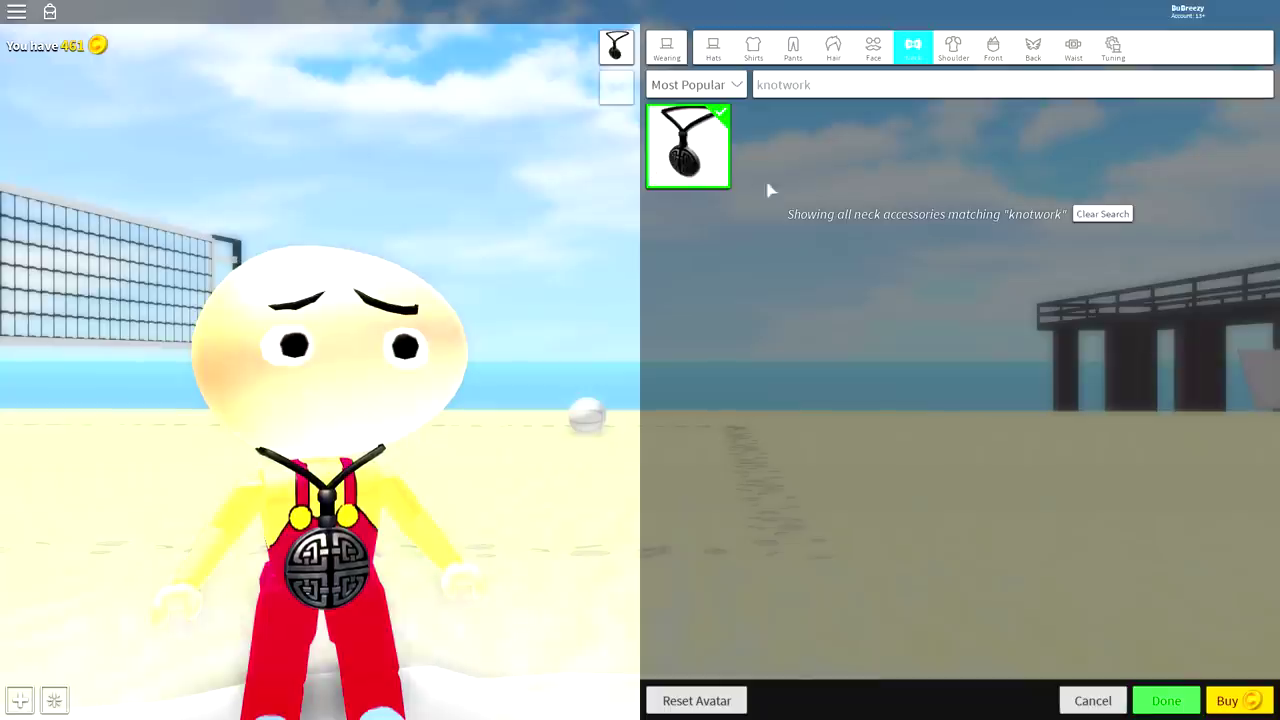
left_click(1112, 60)
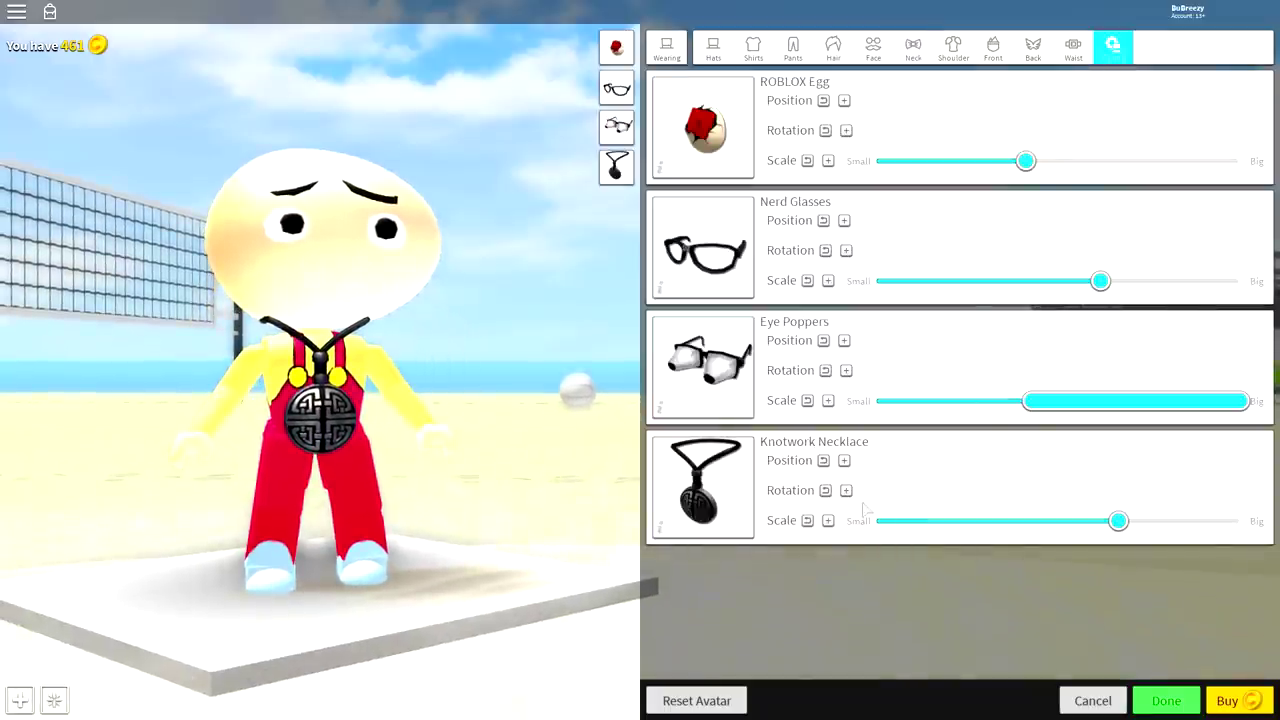
Shrink the Knotwork Necklace, rotate it down and to the right, and move it back.
left_click(845, 461)
left_click(846, 580)
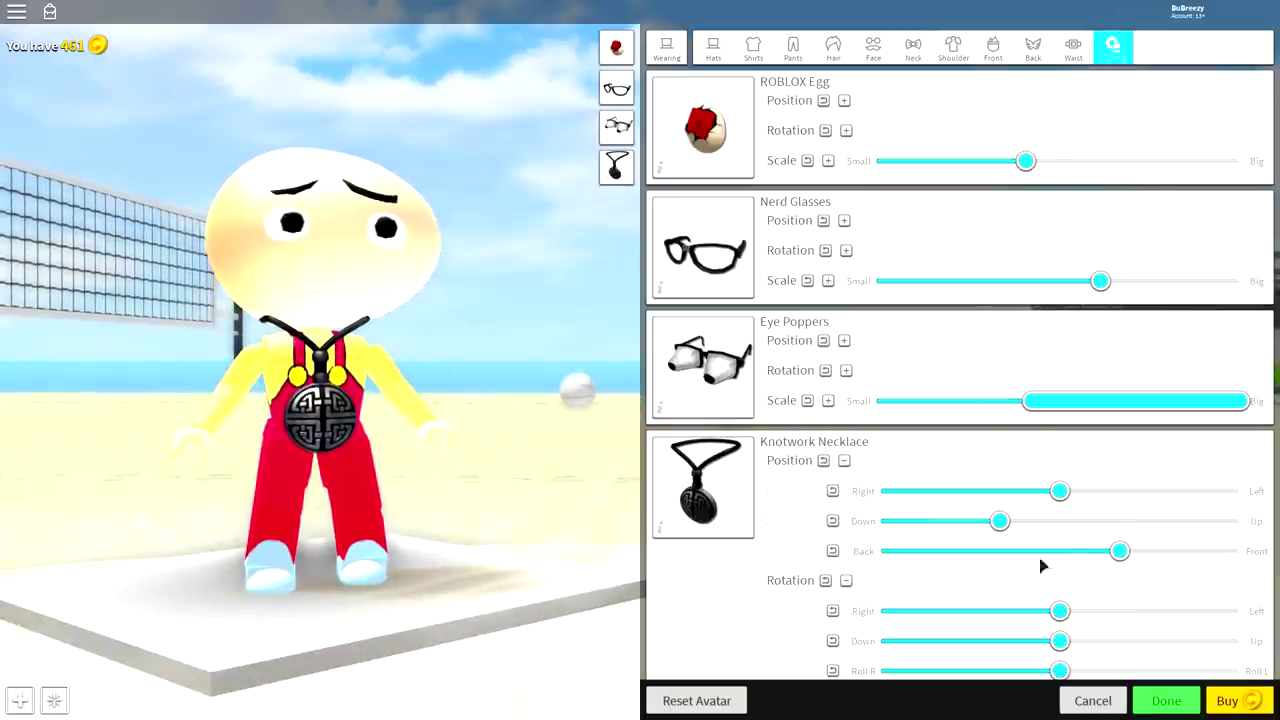
left_click_drag(1120, 551, 1235, 551)
scroll(1080, 530, "down", 1)
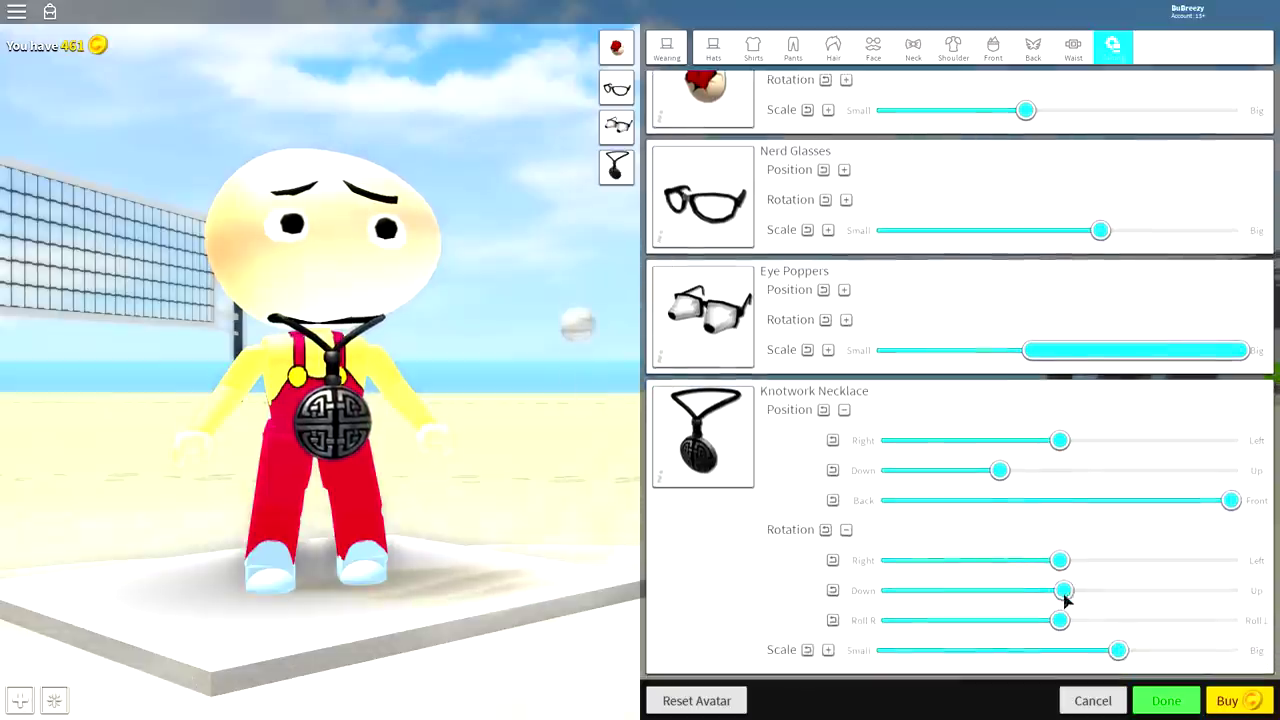
left_click_drag(1062, 591, 880, 590)
mouse_move(1058, 561)
left_mouse_down()
mouse_move(888, 560)
mouse_move(958, 561)
left_mouse_up()
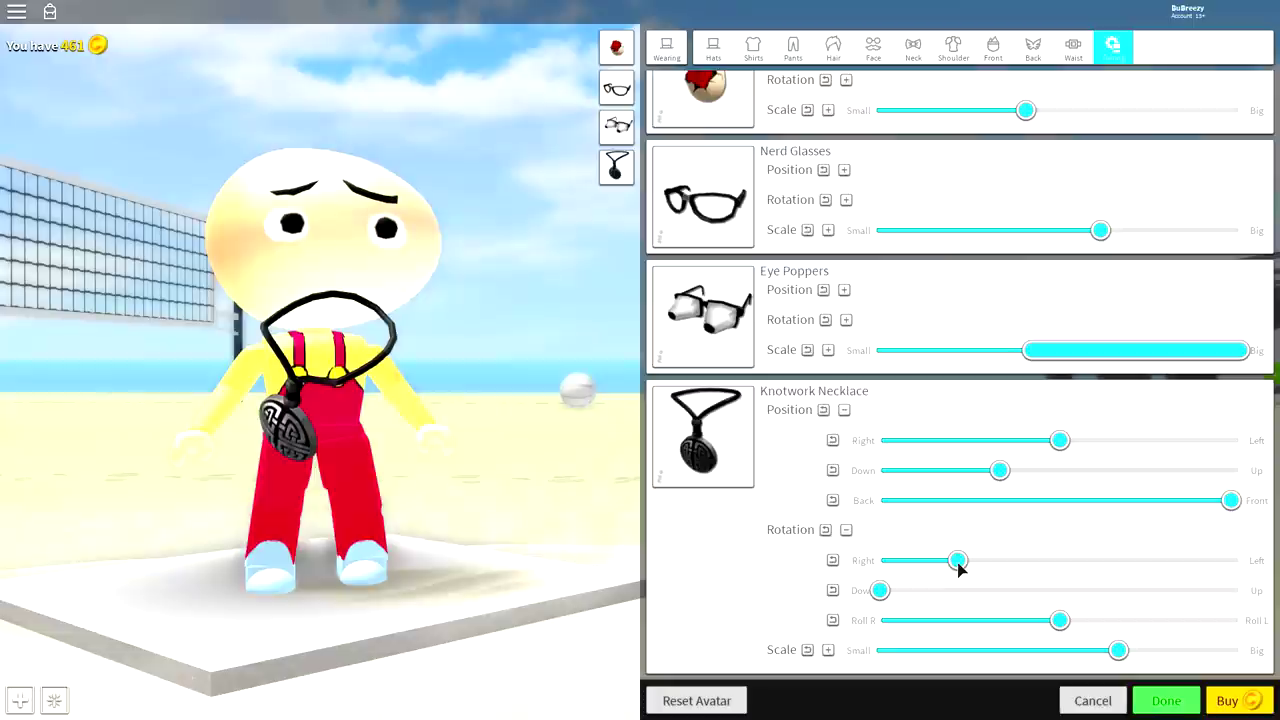
left_click_drag(1203, 500, 1074, 520)
left_click_drag(1117, 645, 946, 650)
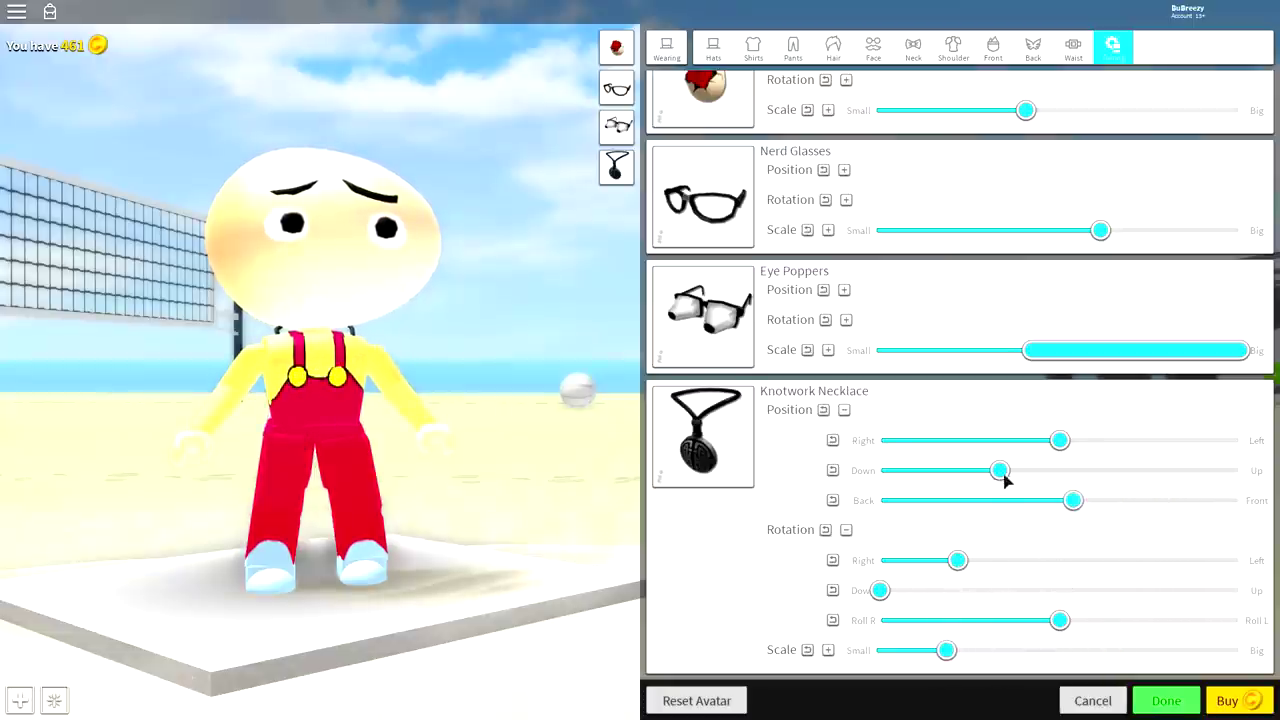
Shrink the necklace to smallest, raise and push it forward into a mouth line, then check all sides.
left_click_drag(1001, 471, 1117, 472)
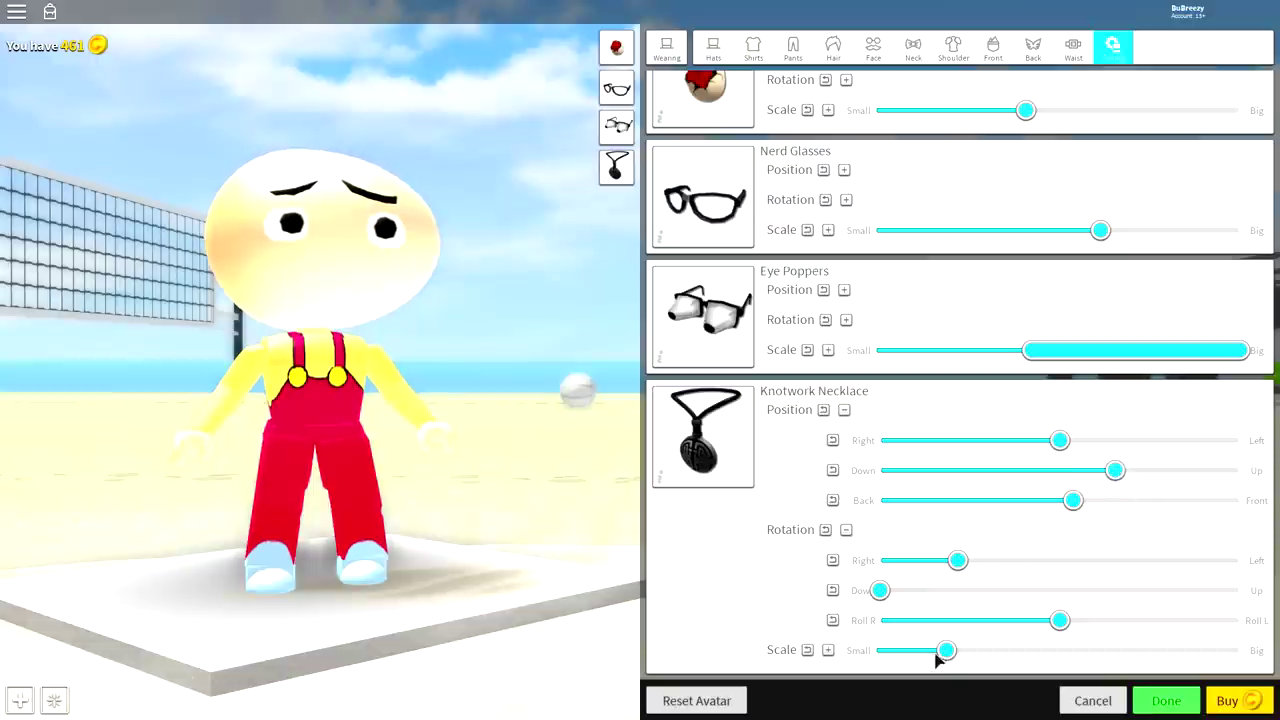
left_click_drag(938, 656, 875, 651)
left_click_drag(1066, 502, 1167, 510)
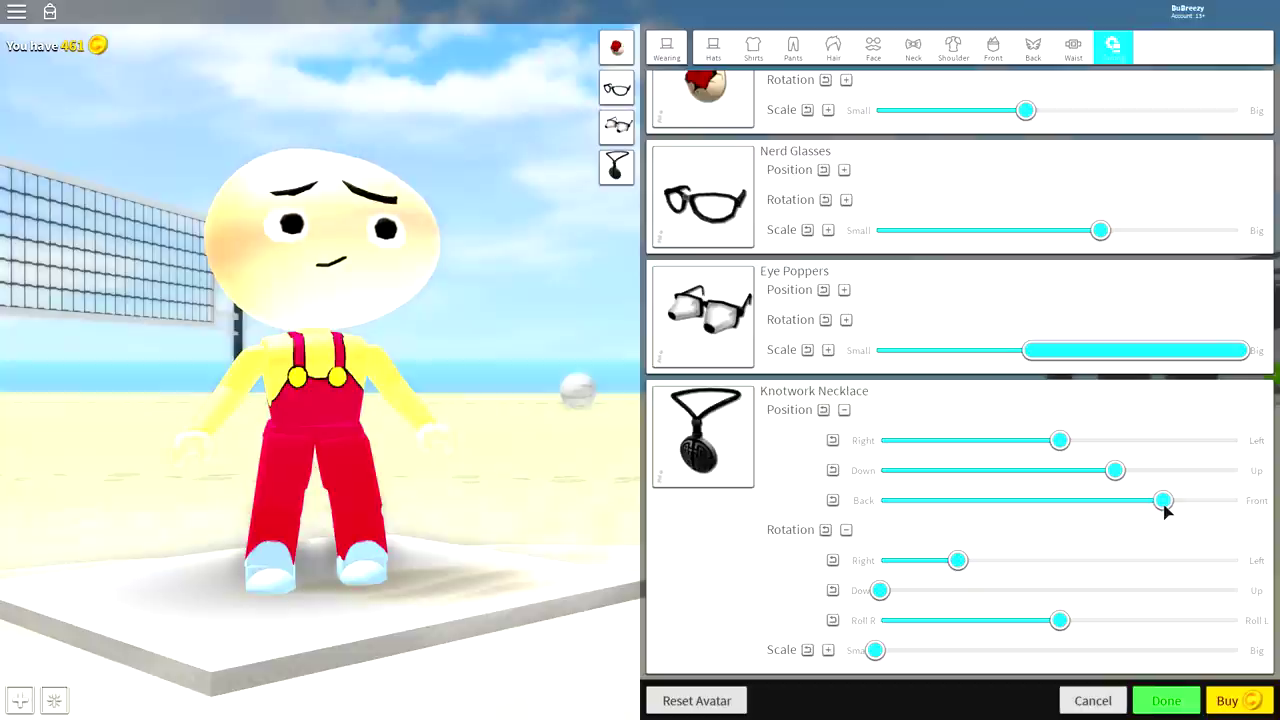
mouse_move(1117, 477)
left_mouse_down()
mouse_move(1086, 483)
mouse_move(1097, 488)
left_mouse_up()
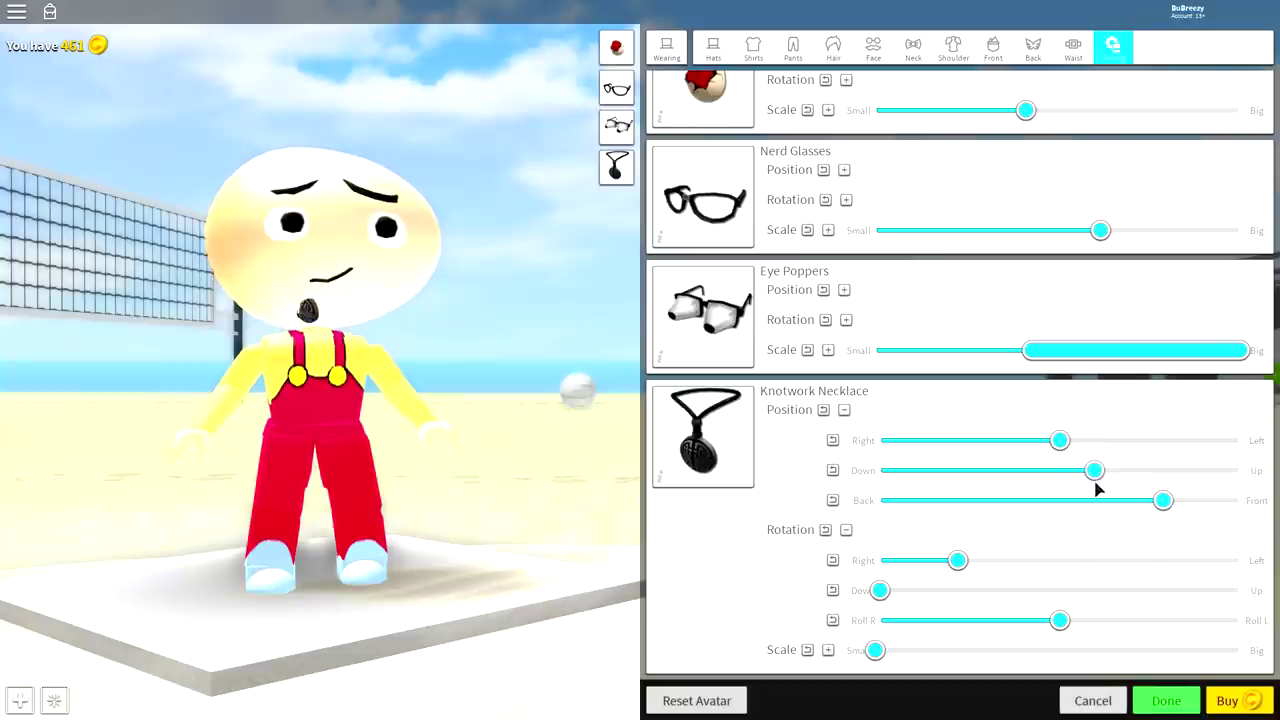
left_click_drag(958, 570, 822, 585)
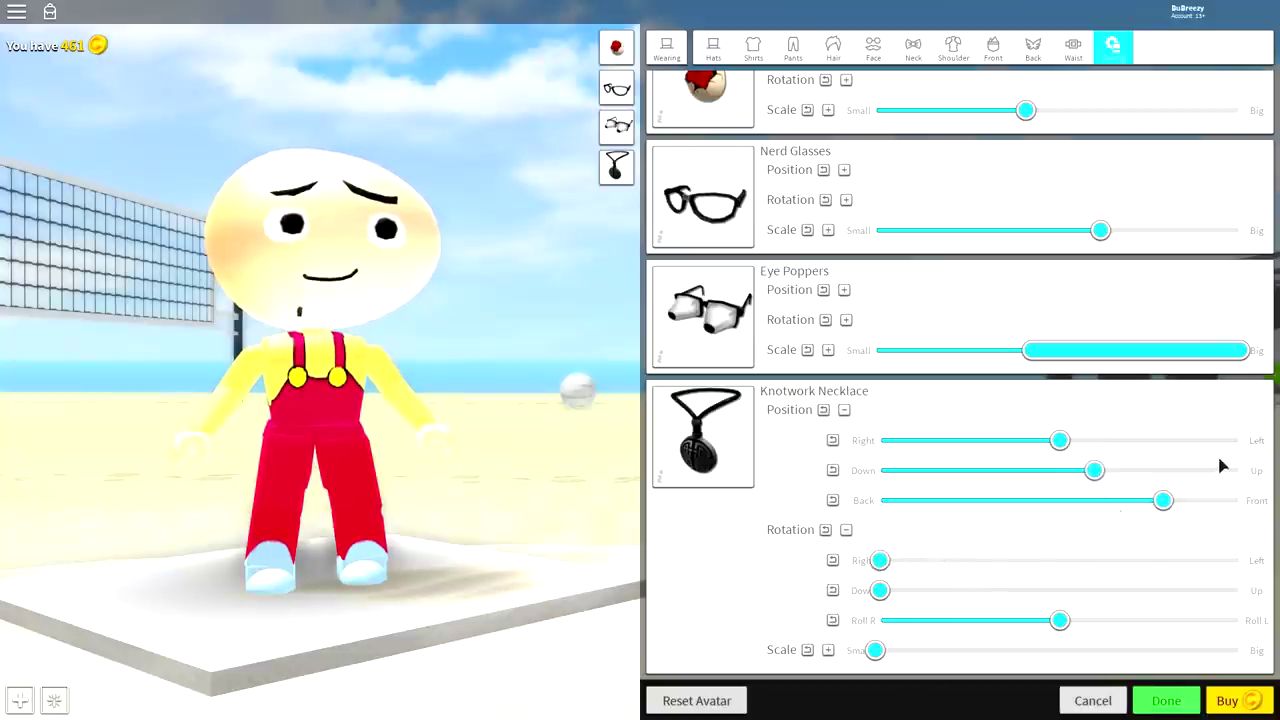
mouse_move(1176, 514)
left_mouse_down()
mouse_move(1138, 520)
mouse_move(1153, 516)
left_mouse_up()
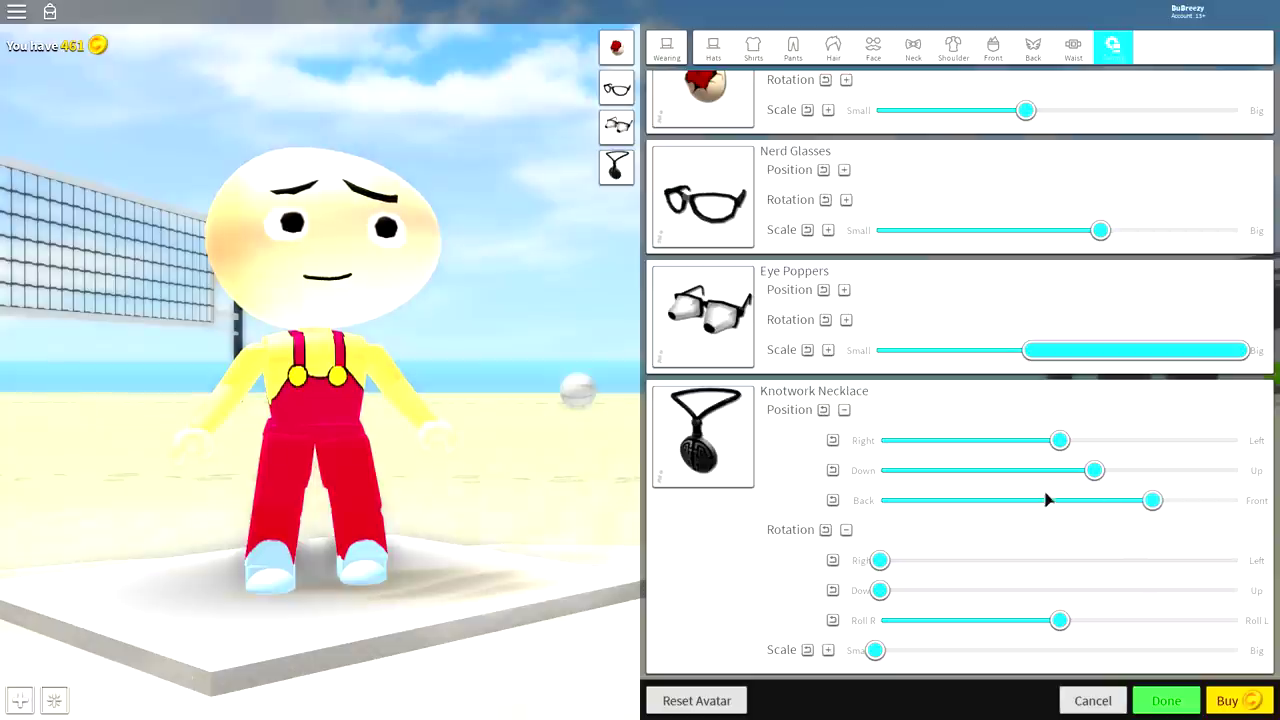
mouse_move(1090, 476)
left_mouse_down()
mouse_move(1114, 471)
mouse_move(1091, 474)
mouse_move(1070, 451)
left_mouse_up()
mouse_move(563, 459)
left_mouse_down()
mouse_move(111, 451)
mouse_move(454, 451)
mouse_move(506, 438)
left_mouse_up()
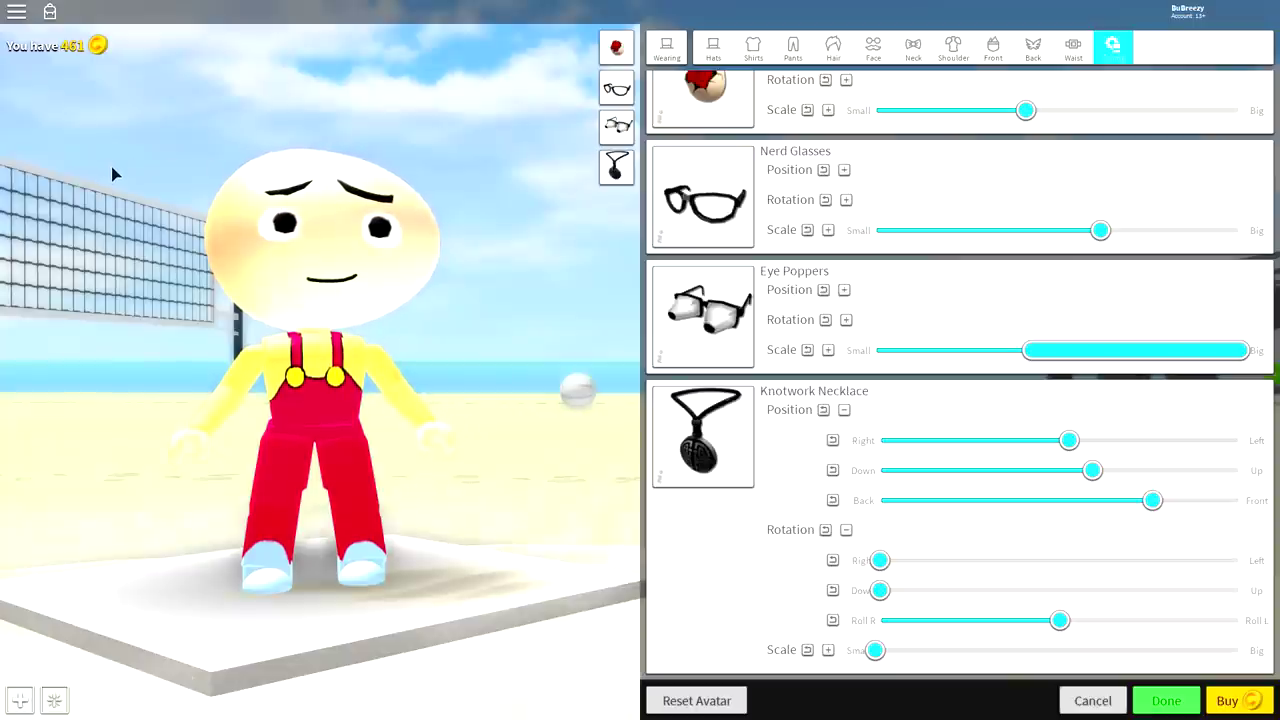
Turn the avatar to a side view, then click Done to return to the game.
left_click_drag(414, 509, 544, 491)
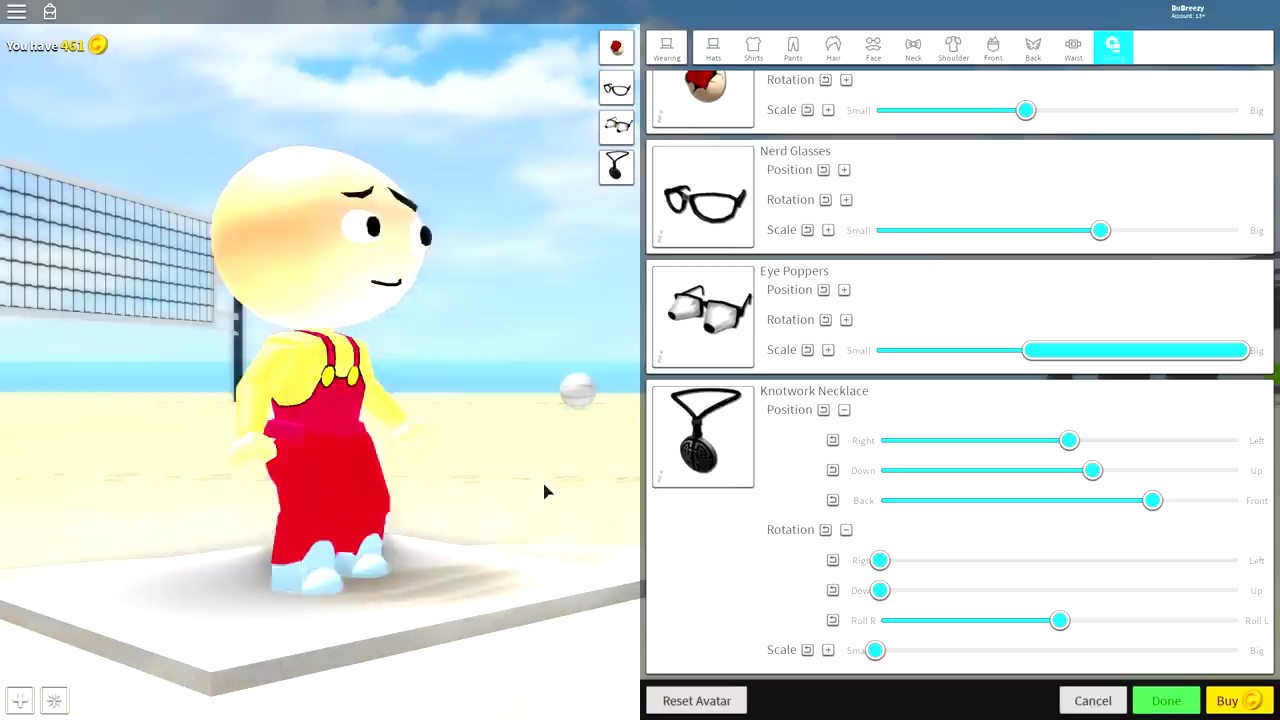
left_click(1160, 700)
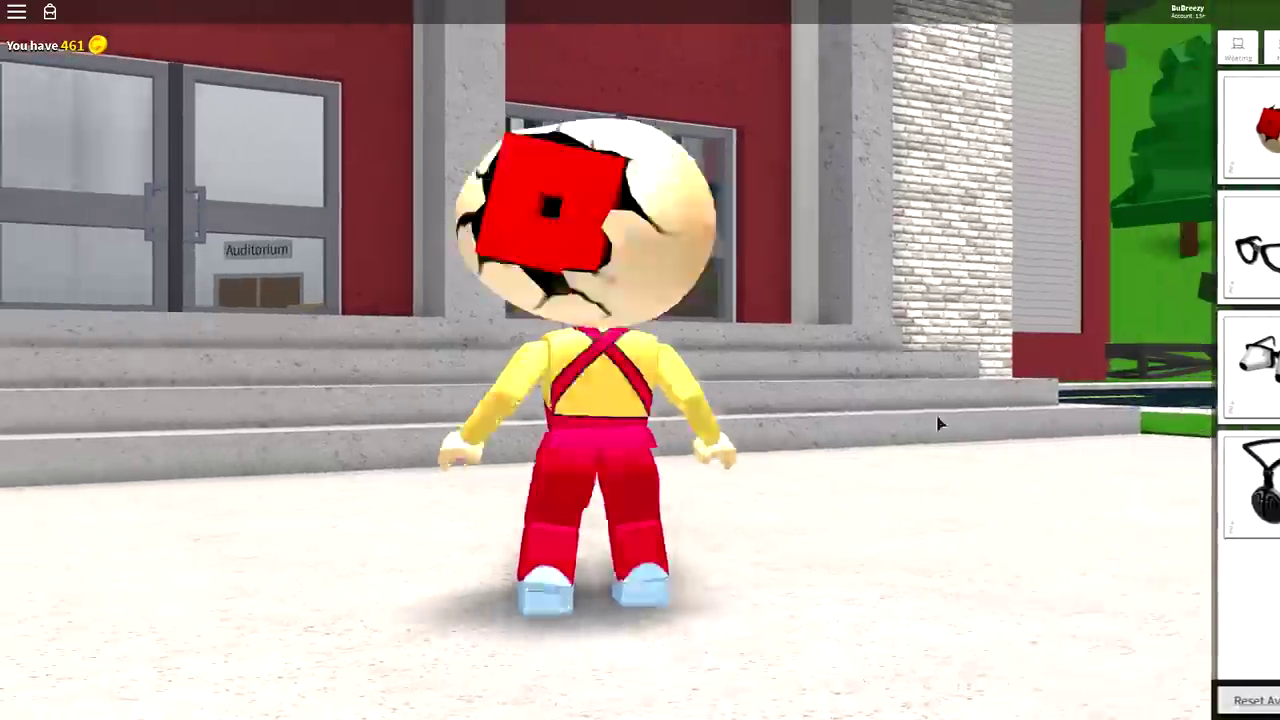